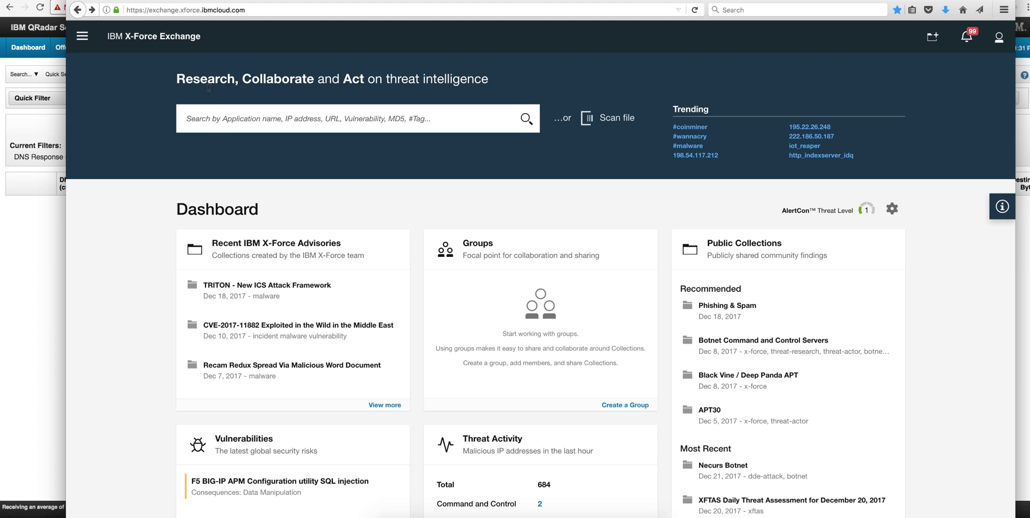
Search the IBM X-Force Exchange threat intelligence for iot_reaper.
{"action": "left_click", "coordinate": [214, 127]}
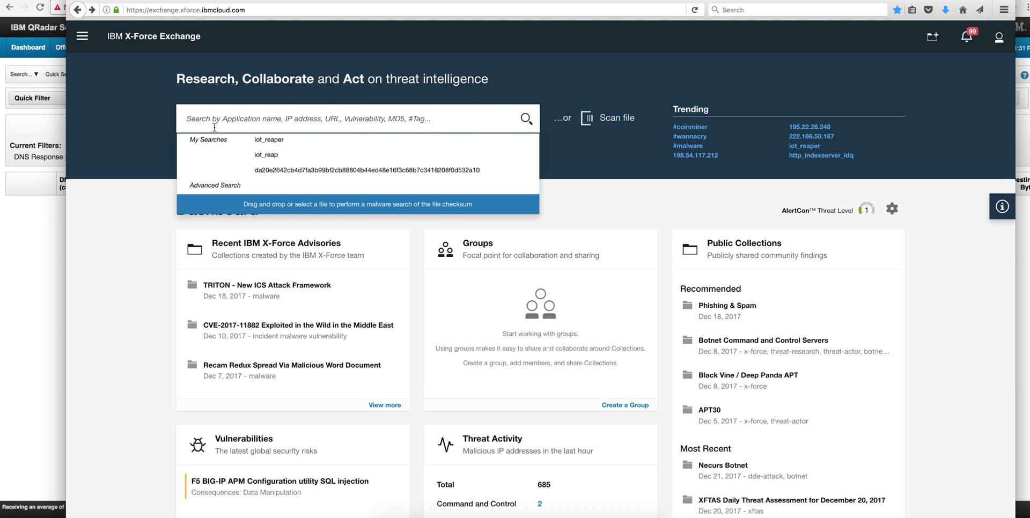
{"action": "type", "text": "iot_reaper"}
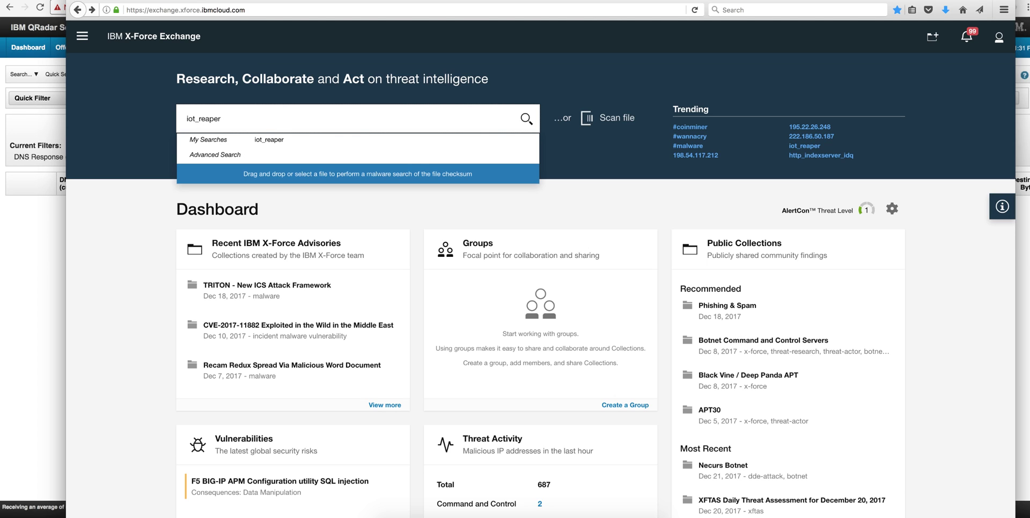
{"action": "key", "text": "Return"}
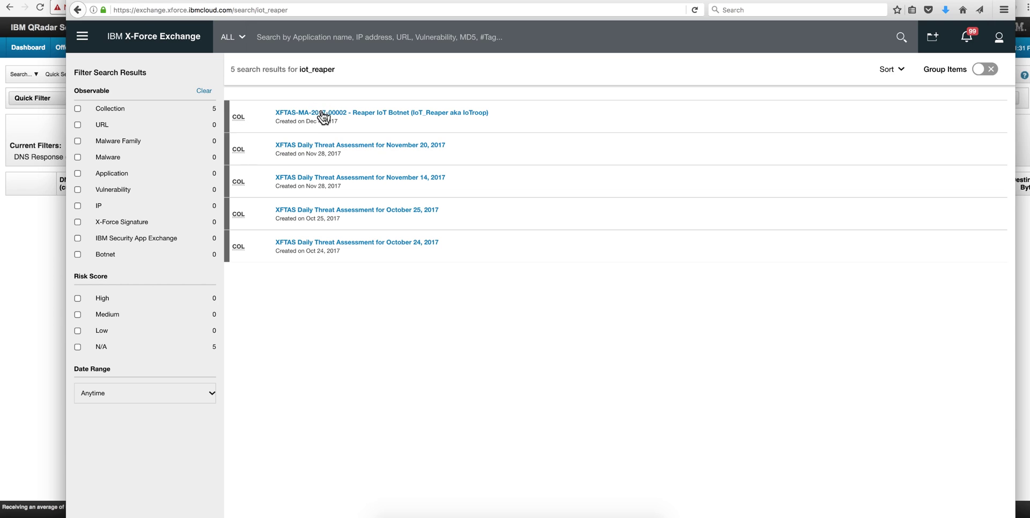
Open the XFTAS-MA-2017-00002 Reaper IoT Botnet collection and review its MD5 indicators and Known C2 Hosts.
{"action": "left_click", "coordinate": [323, 113]}
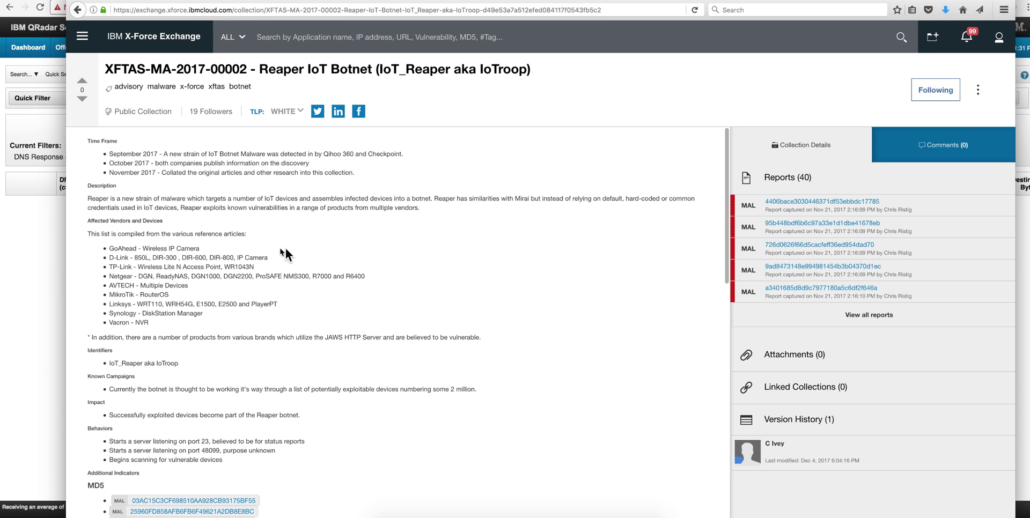
{"action": "scroll", "coordinate": [263, 256], "scroll_direction": "down", "scroll_amount": 3}
{"action": "scroll", "coordinate": [263, 259], "scroll_direction": "down", "scroll_amount": 3}
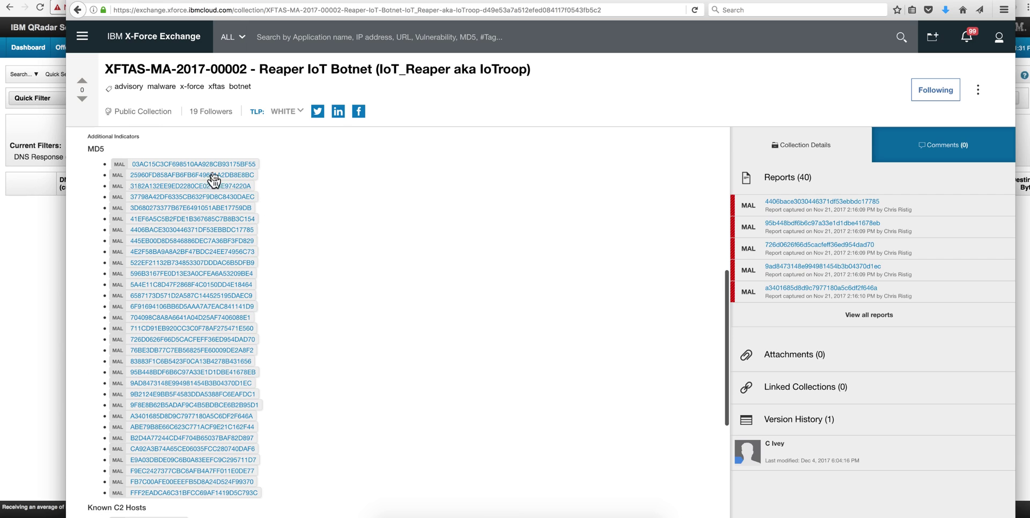
{"action": "scroll", "coordinate": [297, 247], "scroll_direction": "down", "scroll_amount": 4}
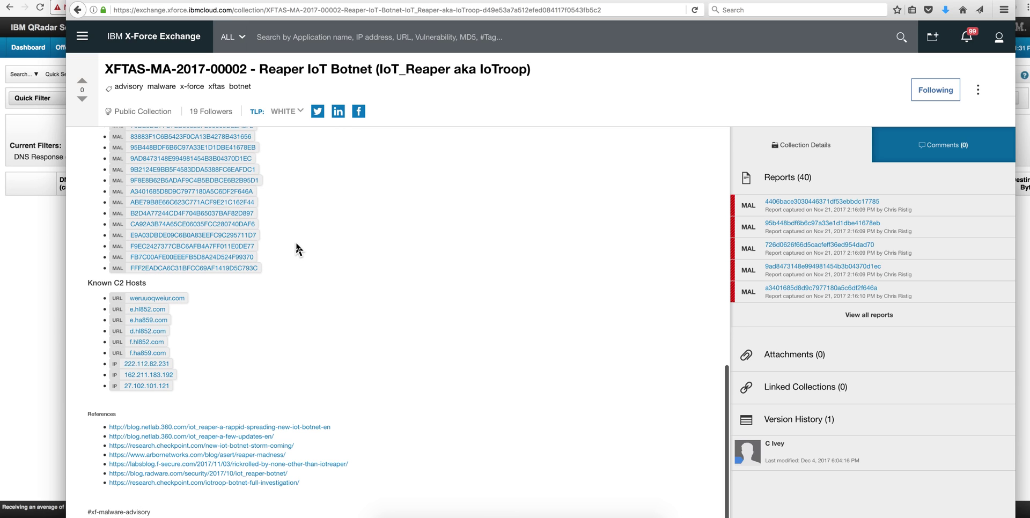
{"action": "mouse_move", "coordinate": [118, 336]}
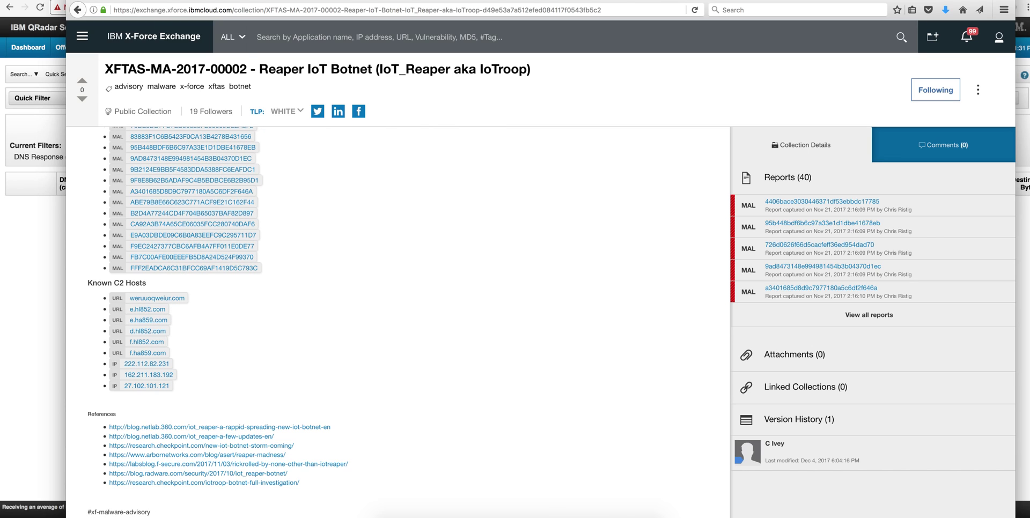
Bring up the Screen Sharing whiteboard for the router, DNS resolver, QNI and QRadar diagram.
{"action": "left_click", "coordinate": [614, 516]}
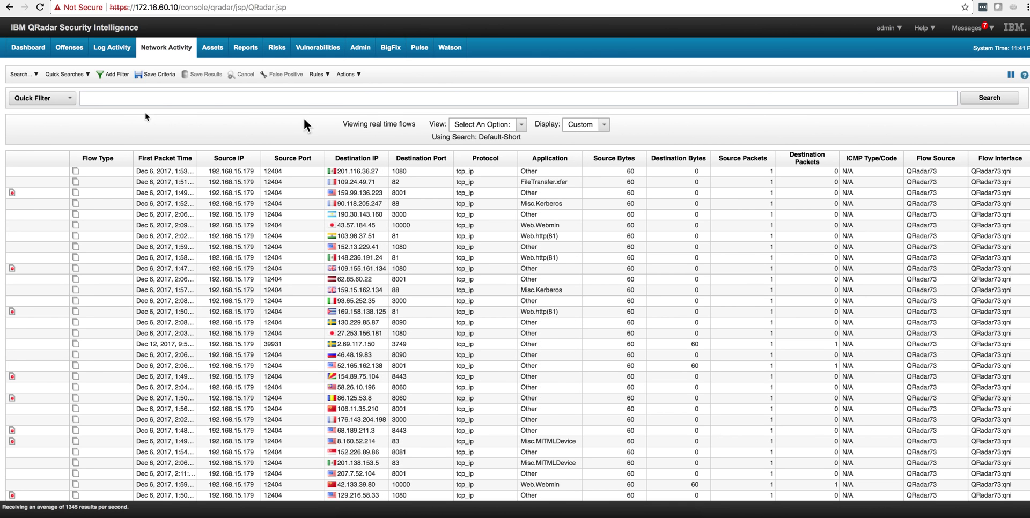
Show the saved Quick Searches list in QRadar Network Activity.
{"action": "left_click", "coordinate": [60, 77]}
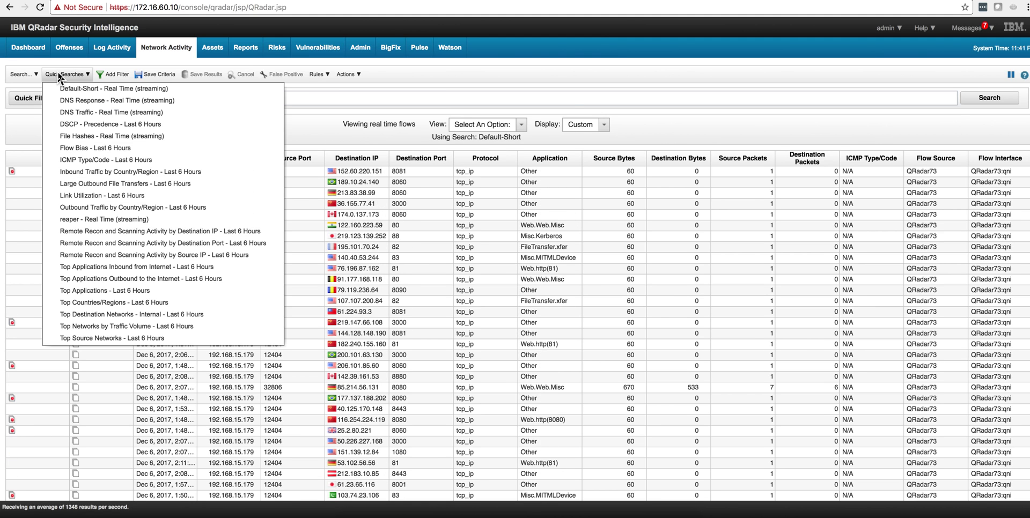
Run the File Hashes quick search over the last 15 minutes.
{"action": "left_click", "coordinate": [75, 135]}
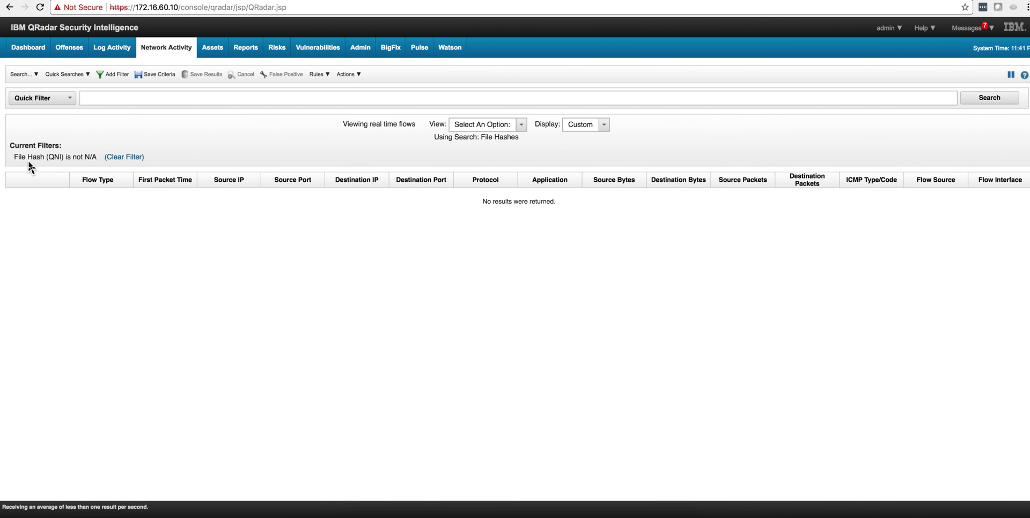
{"action": "left_click", "coordinate": [521, 125]}
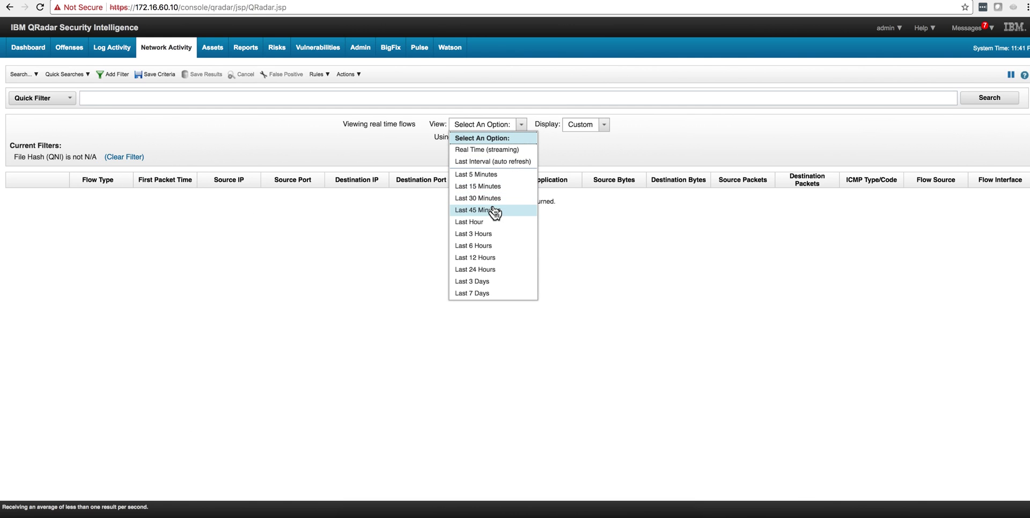
{"action": "left_click", "coordinate": [495, 187]}
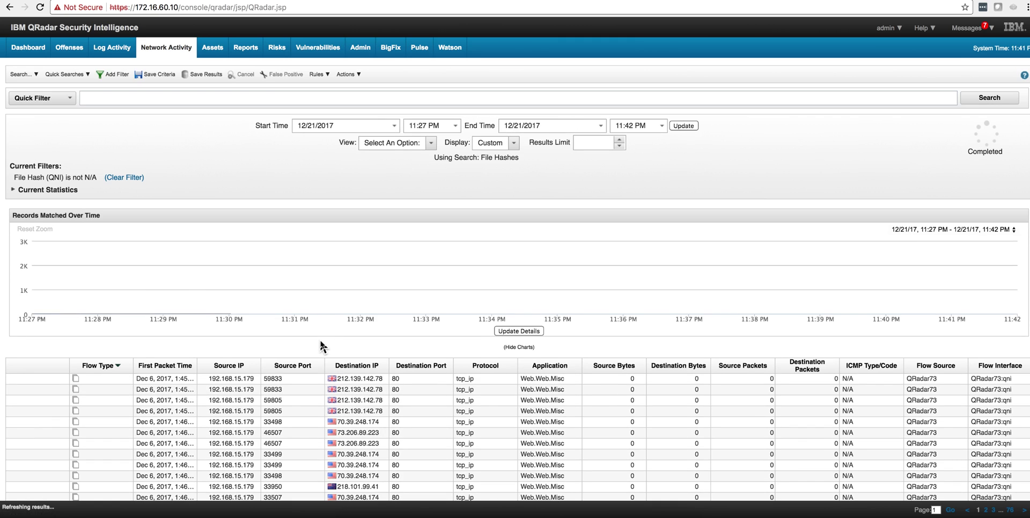
{"action": "scroll", "coordinate": [322, 249], "scroll_direction": "down", "scroll_amount": 2}
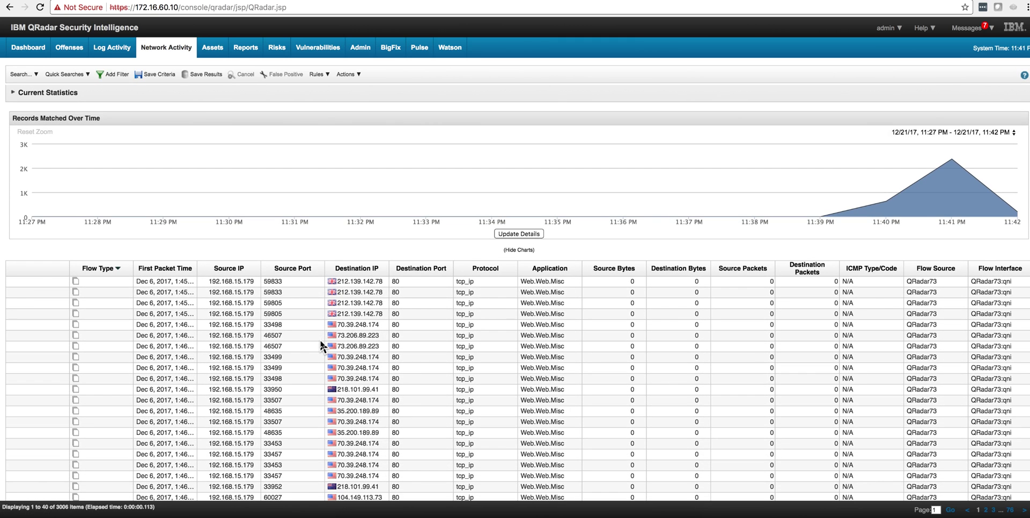
Inspect the first flow's details down to its QNI fields, then return to Network Activity.
{"action": "double_click", "coordinate": [239, 284]}
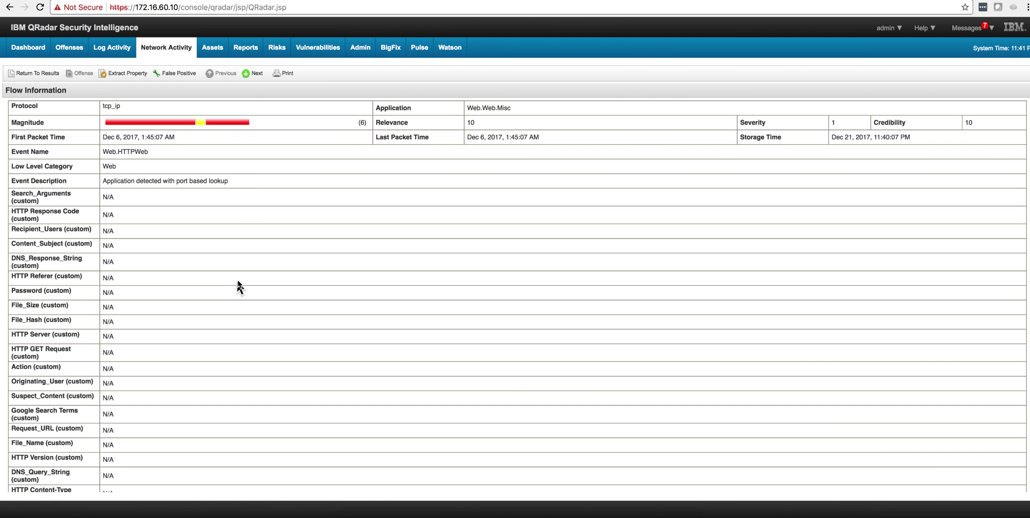
{"action": "scroll", "coordinate": [230, 248], "scroll_direction": "down", "scroll_amount": 5}
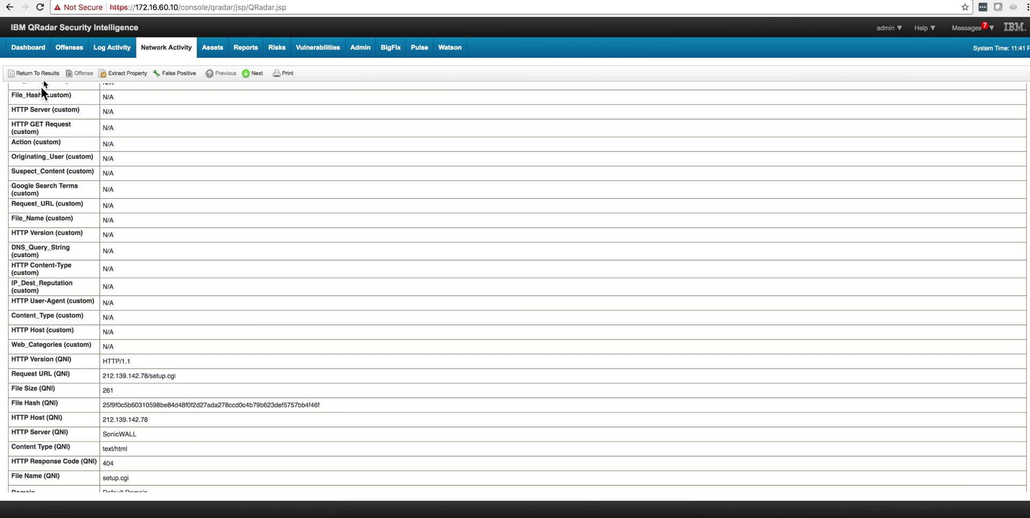
{"action": "left_click", "coordinate": [157, 48]}
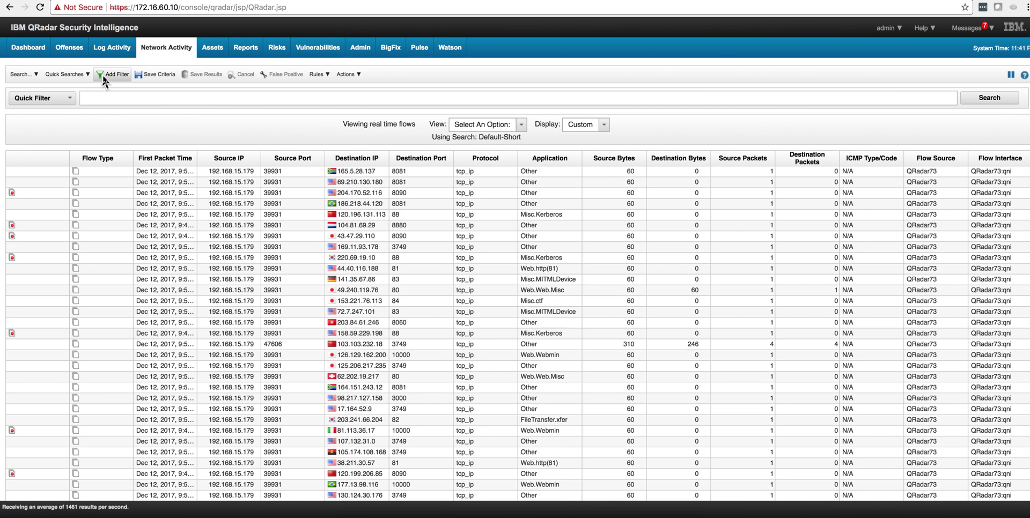
{"action": "left_click", "coordinate": [103, 76]}
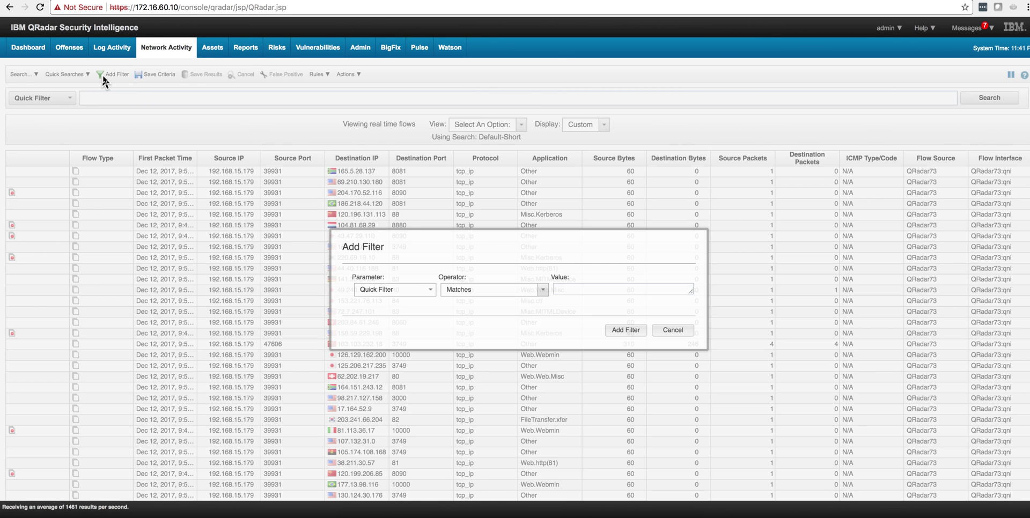
{"action": "left_click", "coordinate": [427, 291]}
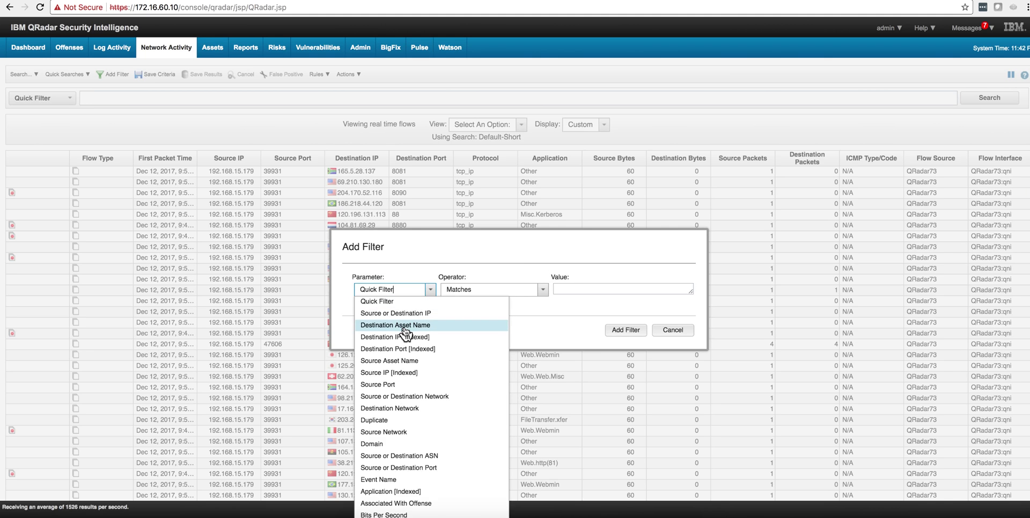
{"action": "scroll", "coordinate": [407, 333], "scroll_direction": "down", "scroll_amount": 15}
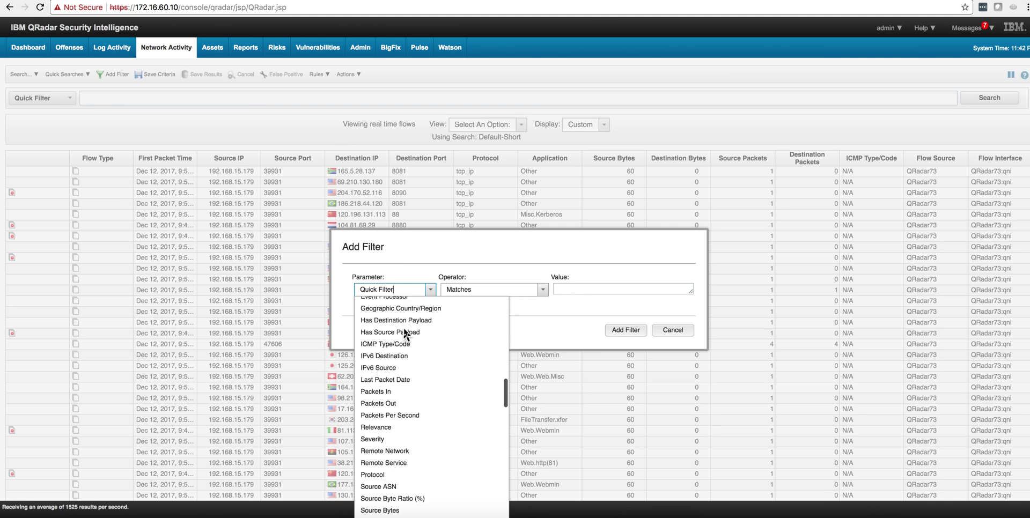
{"action": "scroll", "coordinate": [406, 334], "scroll_direction": "down", "scroll_amount": 15}
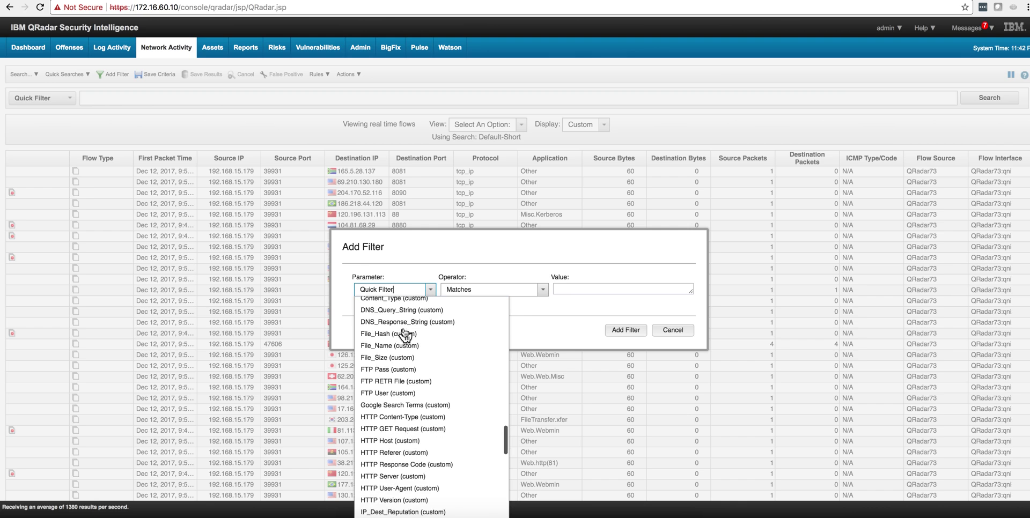
{"action": "scroll", "coordinate": [405, 336], "scroll_direction": "down", "scroll_amount": 10}
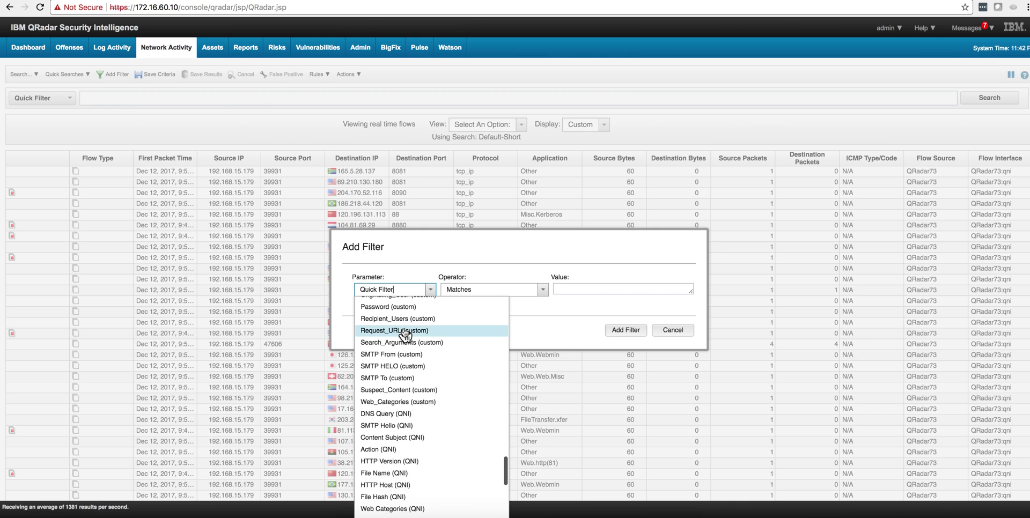
{"action": "scroll", "coordinate": [405, 336], "scroll_direction": "down", "scroll_amount": 4}
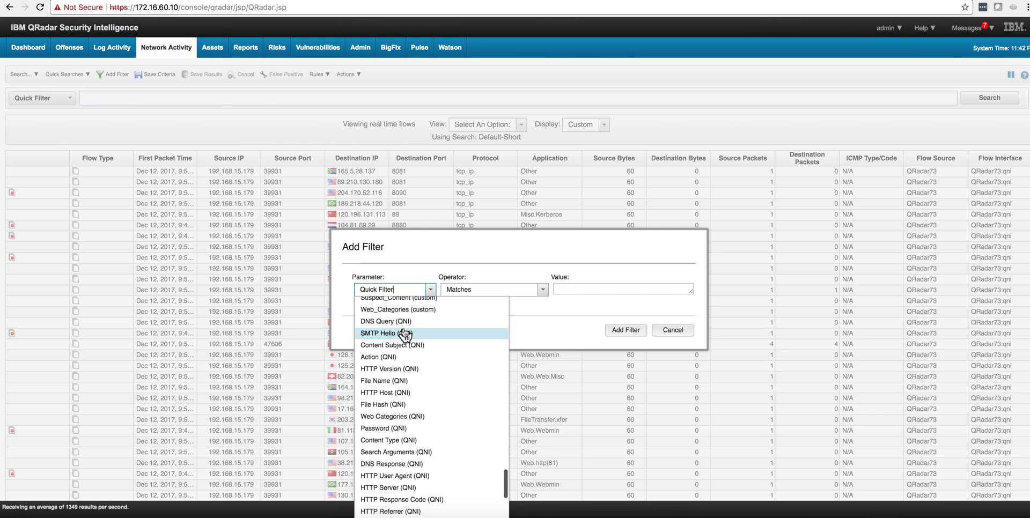
{"action": "scroll", "coordinate": [405, 334], "scroll_direction": "down", "scroll_amount": 2}
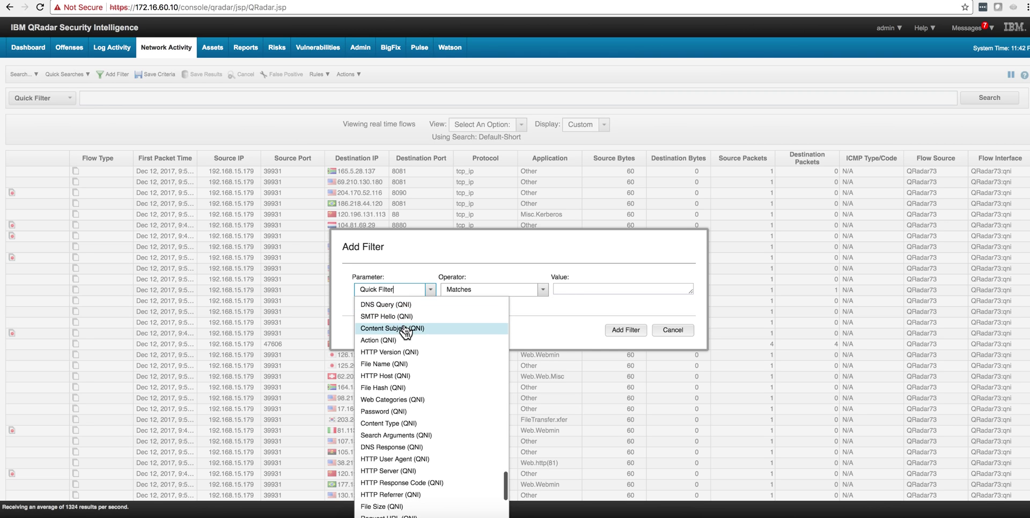
{"action": "scroll", "coordinate": [407, 332], "scroll_direction": "down", "scroll_amount": 1}
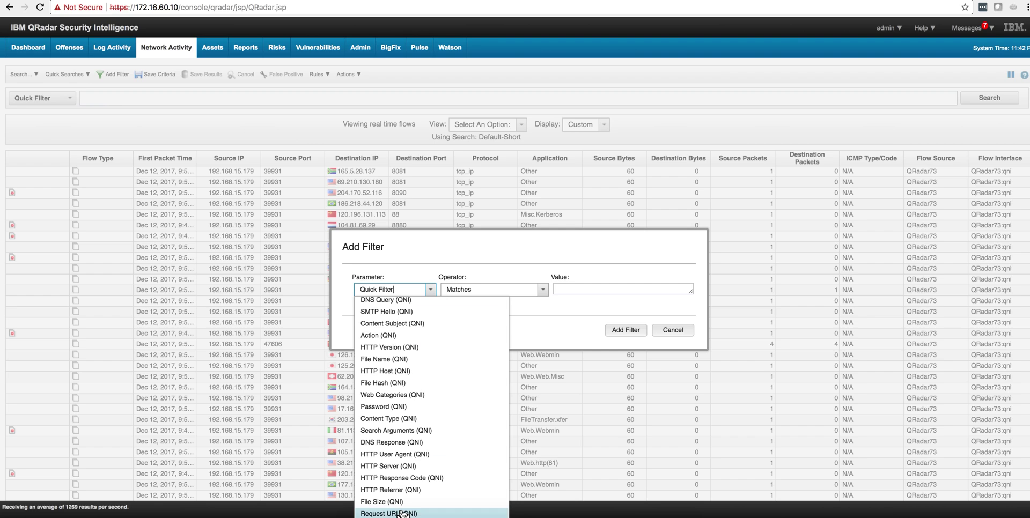
{"action": "left_click", "coordinate": [362, 206]}
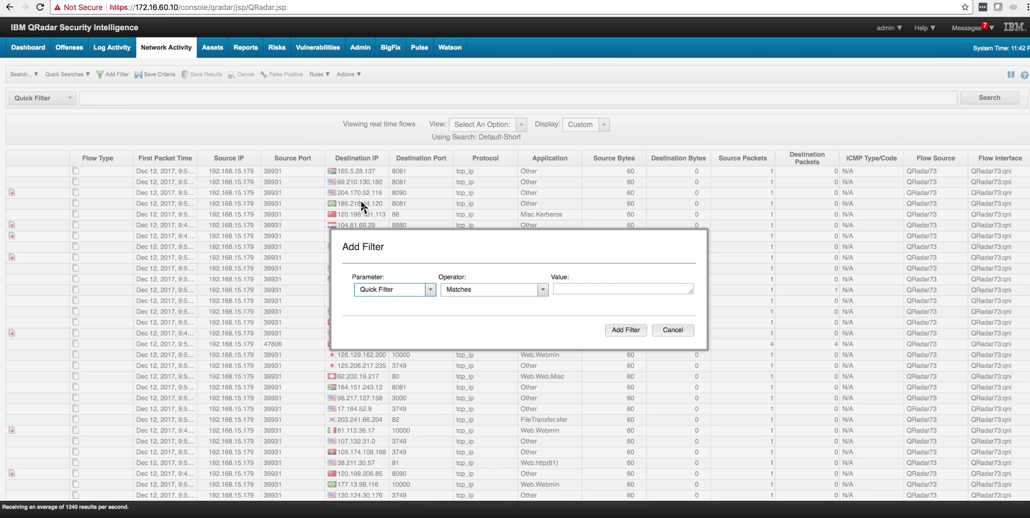
Cancel the new filter and load the saved 'reaper - Real Time (streaming)' search.
{"action": "left_click", "coordinate": [673, 332]}
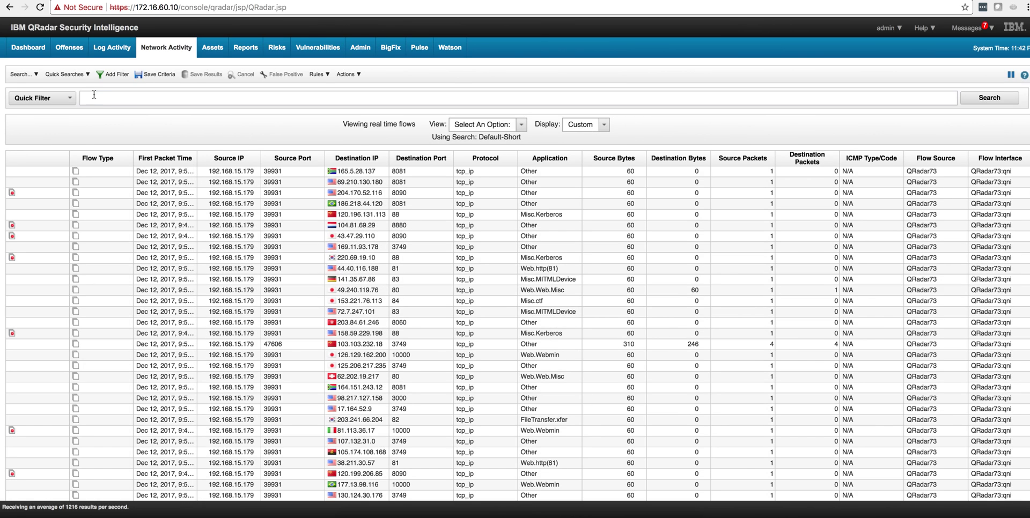
{"action": "left_click", "coordinate": [82, 75]}
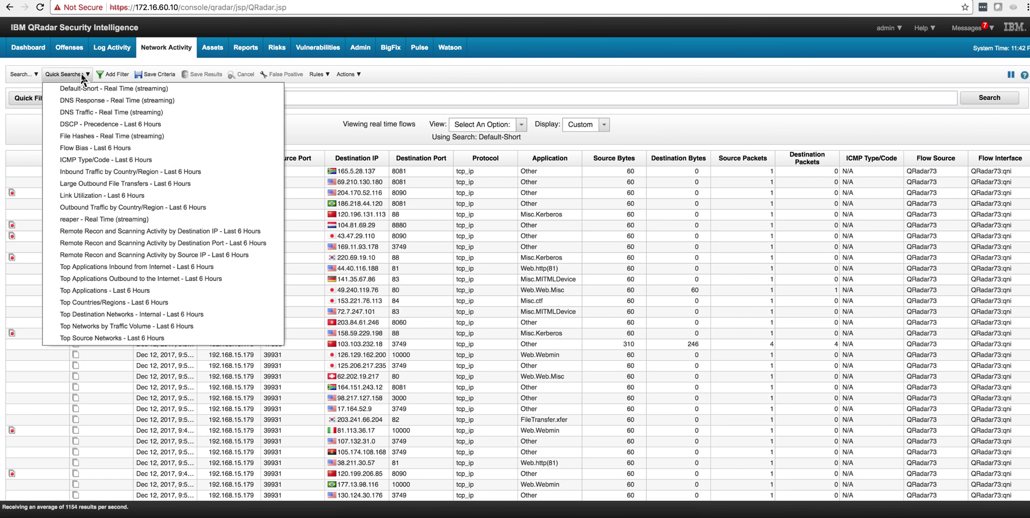
{"action": "left_click", "coordinate": [70, 219]}
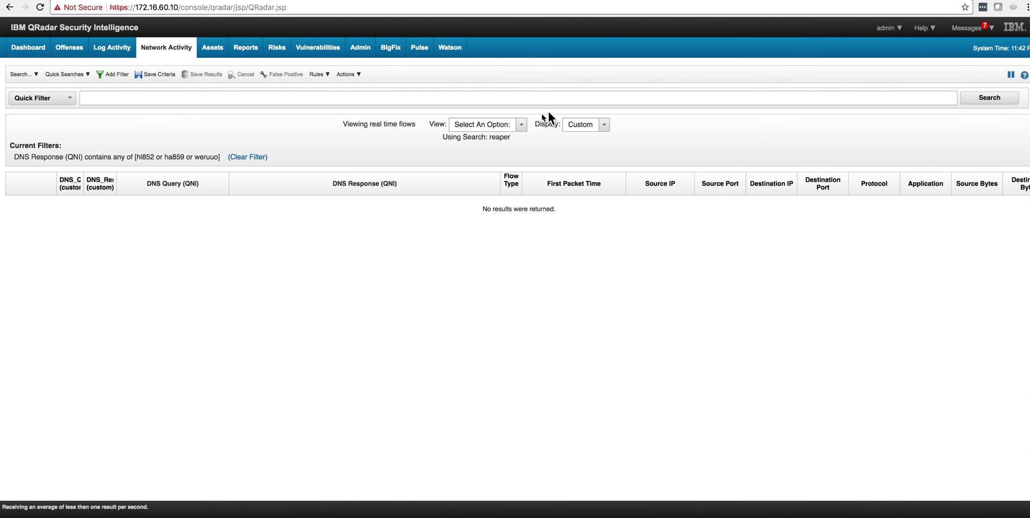
Set the reaper search's time range to Last 15 Minutes.
{"action": "left_click", "coordinate": [519, 127]}
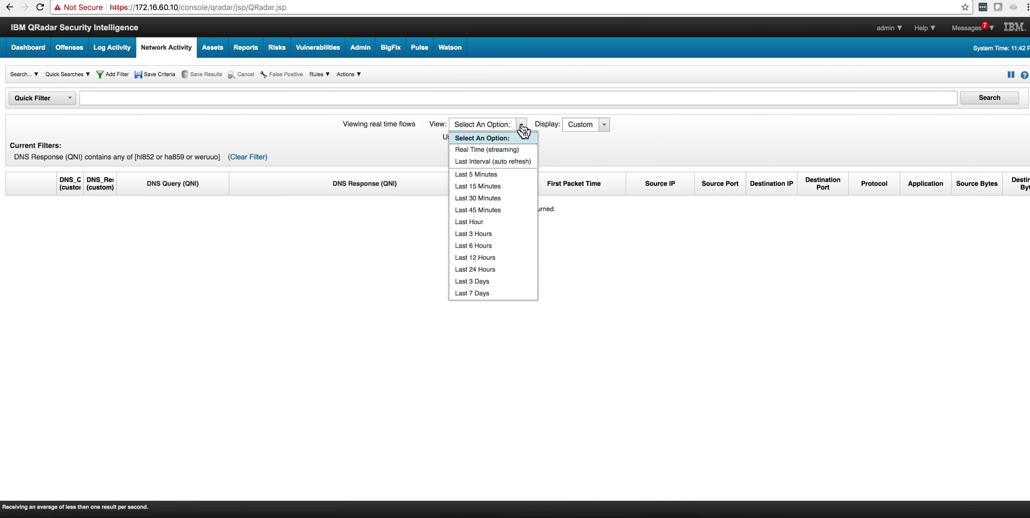
{"action": "left_click", "coordinate": [492, 187]}
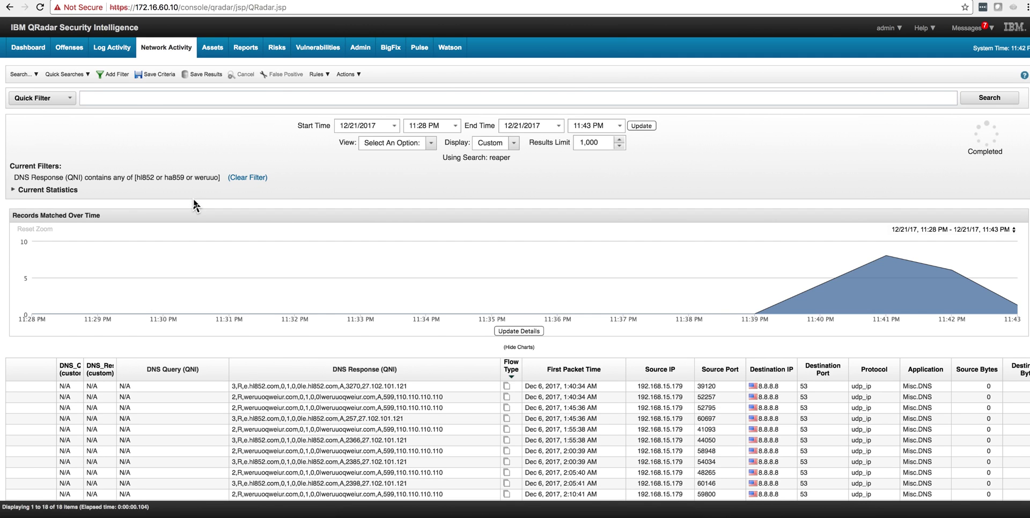
{"action": "scroll", "coordinate": [441, 279], "scroll_direction": "down", "scroll_amount": 3}
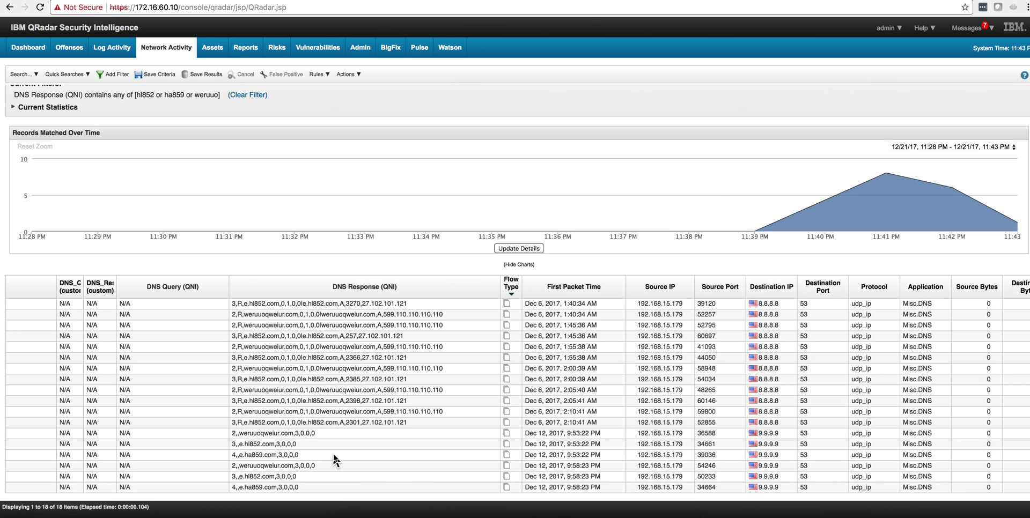
Go to Offenses and open offense 35's summary page and its Display menu.
{"action": "left_click", "coordinate": [72, 52]}
{"action": "left_click", "coordinate": [72, 52]}
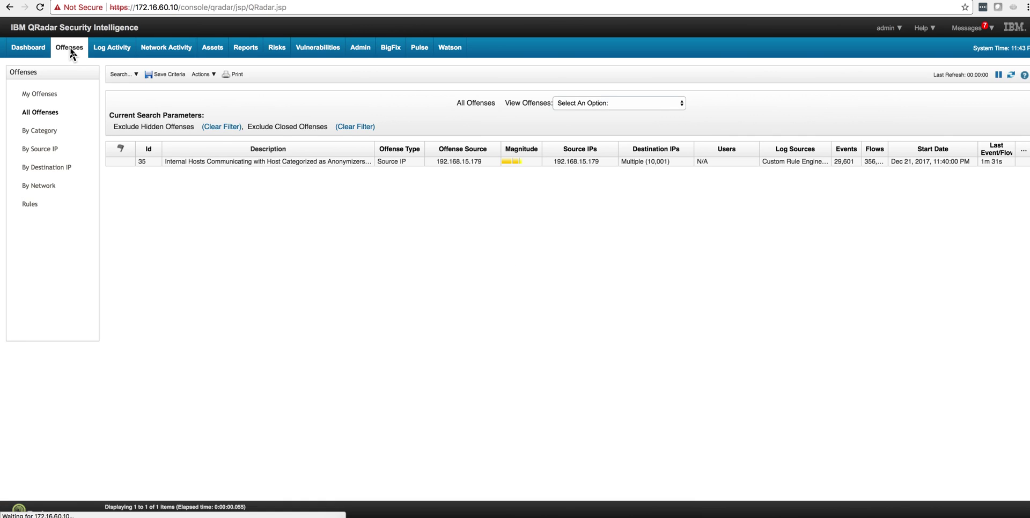
{"action": "double_click", "coordinate": [264, 163]}
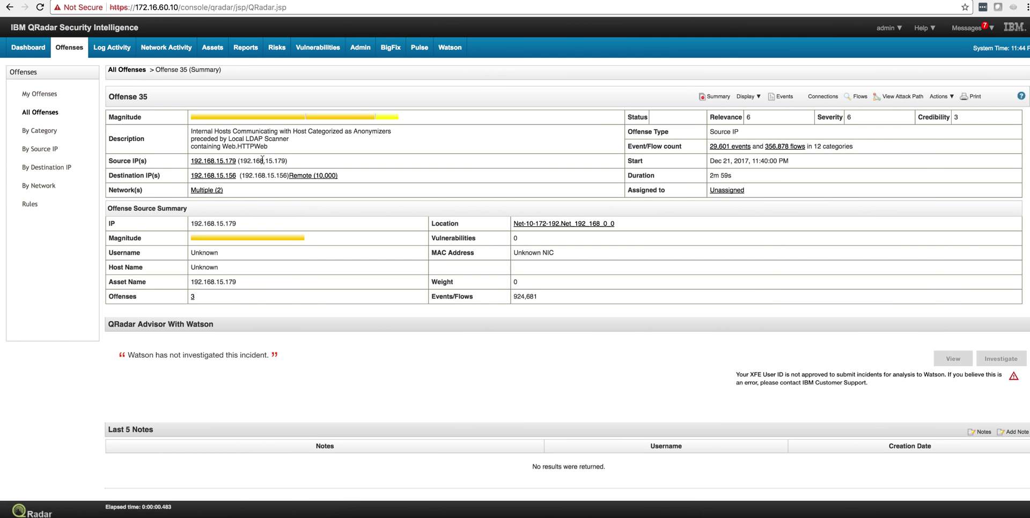
{"action": "key", "text": "alt+Left"}
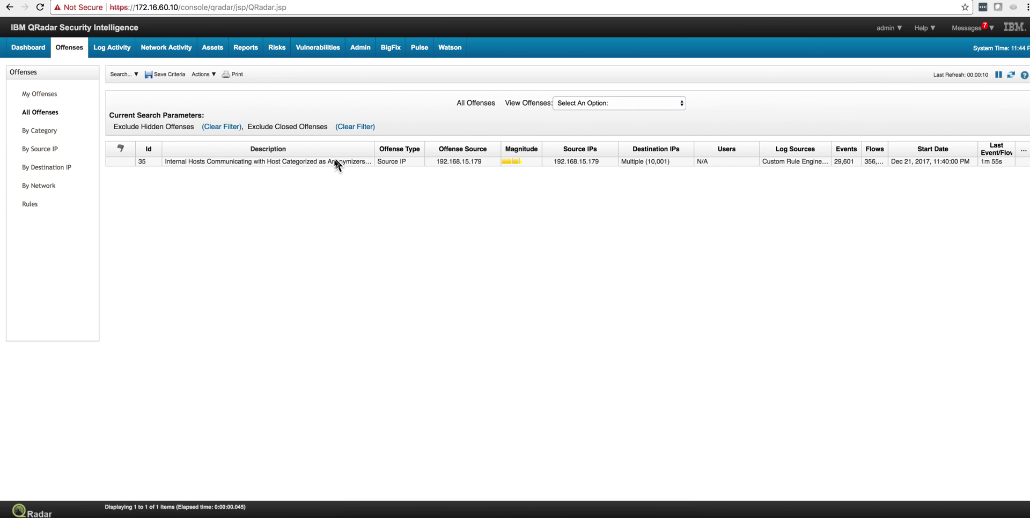
{"action": "double_click", "coordinate": [334, 166]}
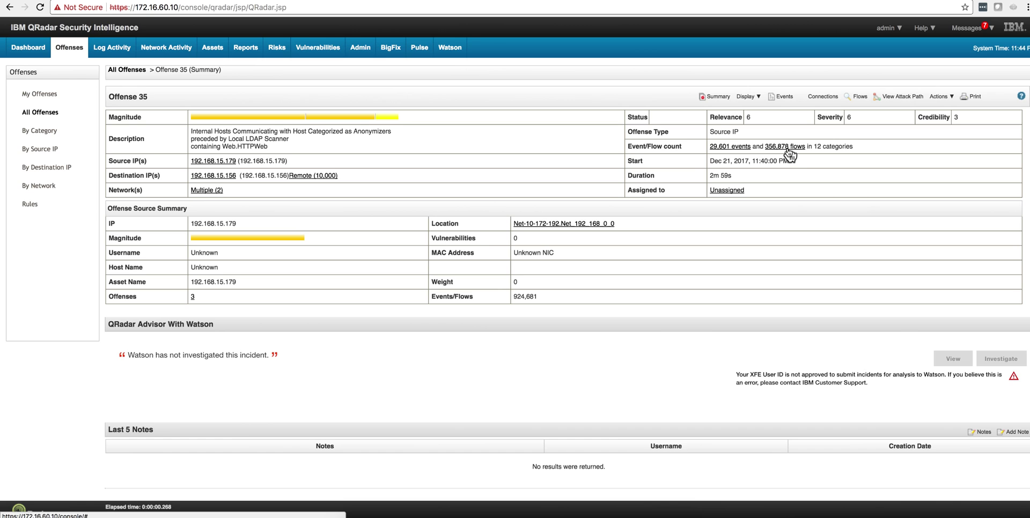
{"action": "left_click", "coordinate": [744, 94]}
Display the rules contributing to offense 35, then bring up the shared whiteboard.
{"action": "left_click", "coordinate": [756, 207]}
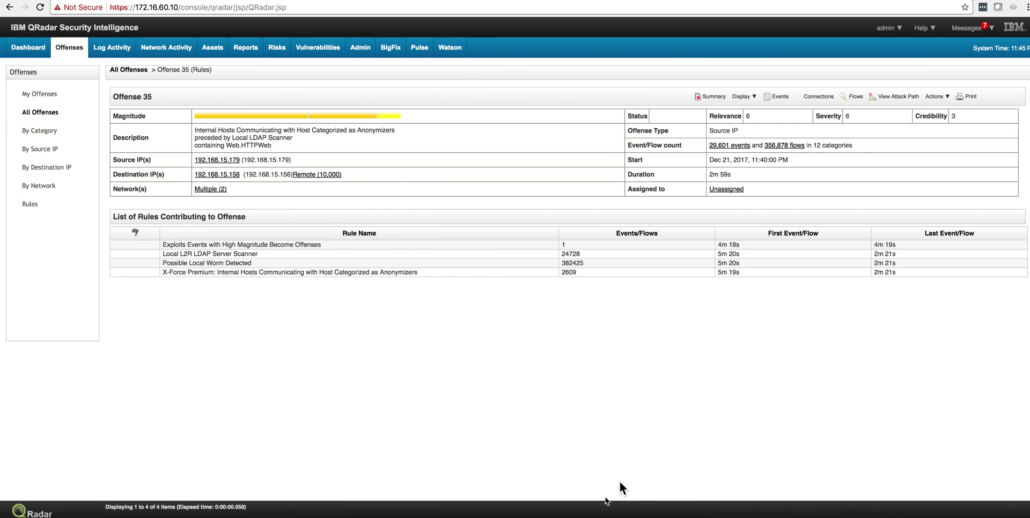
{"action": "left_click", "coordinate": [580, 516]}
Review the installed extensions in Admin > Extensions Management, including QRadar Network Insights Content v7.3.0.
{"action": "left_click", "coordinate": [360, 58]}
{"action": "scroll", "coordinate": [366, 132], "scroll_direction": "up", "scroll_amount": 10}
{"action": "scroll", "coordinate": [367, 134], "scroll_direction": "up", "scroll_amount": 2}
{"action": "left_click", "coordinate": [646, 191]}
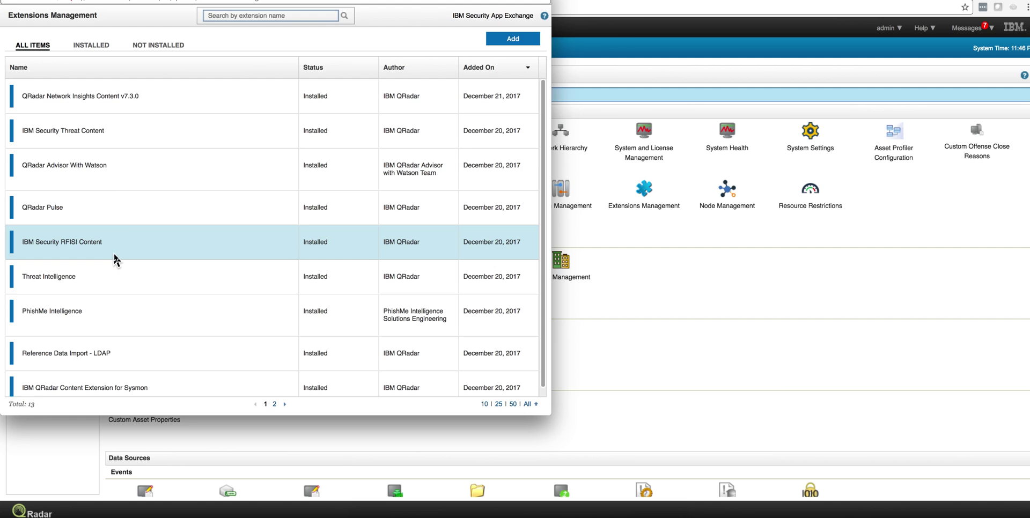
{"action": "scroll", "coordinate": [116, 260], "scroll_direction": "down", "scroll_amount": 1}
{"action": "scroll", "coordinate": [116, 261], "scroll_direction": "up", "scroll_amount": 1}
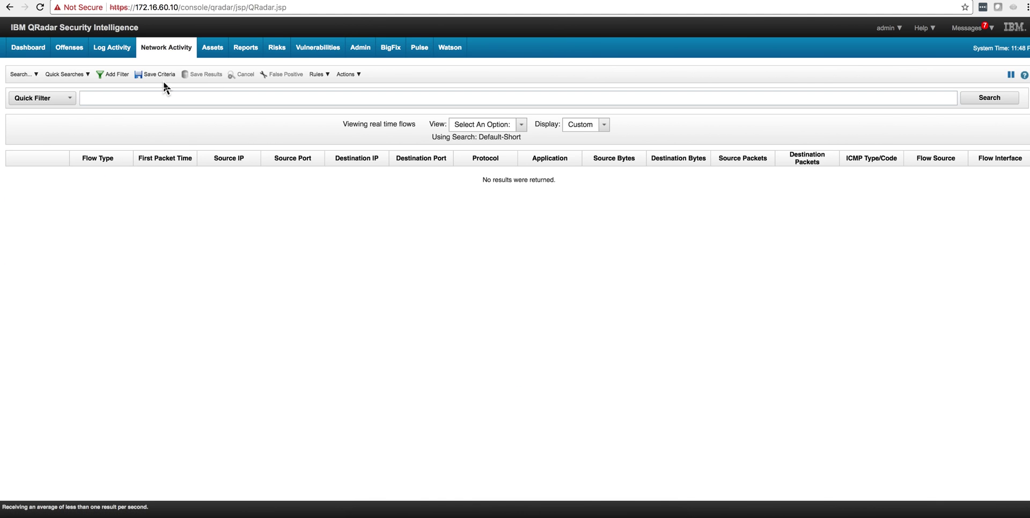
Apply a flow filter with File_Name (custom) set to Contains any of hedwig.cgi.
{"action": "left_click", "coordinate": [114, 74]}
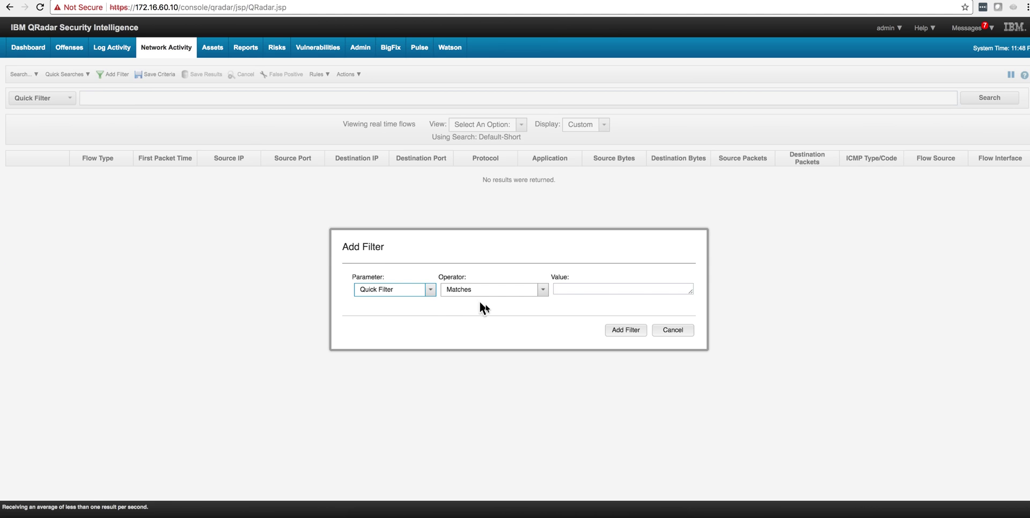
{"action": "left_click", "coordinate": [431, 295]}
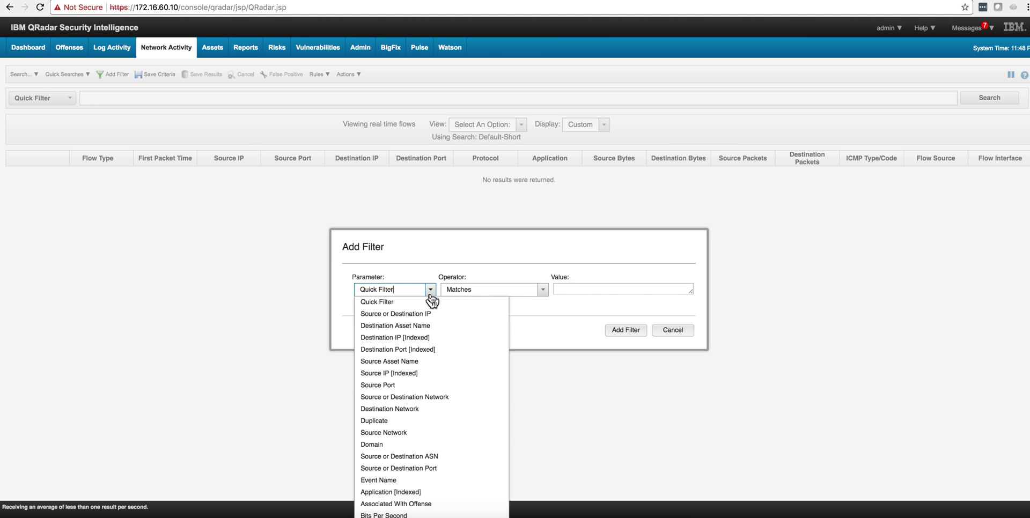
{"action": "scroll", "coordinate": [422, 354], "scroll_direction": "down", "scroll_amount": 3}
{"action": "scroll", "coordinate": [422, 354], "scroll_direction": "down", "scroll_amount": 9}
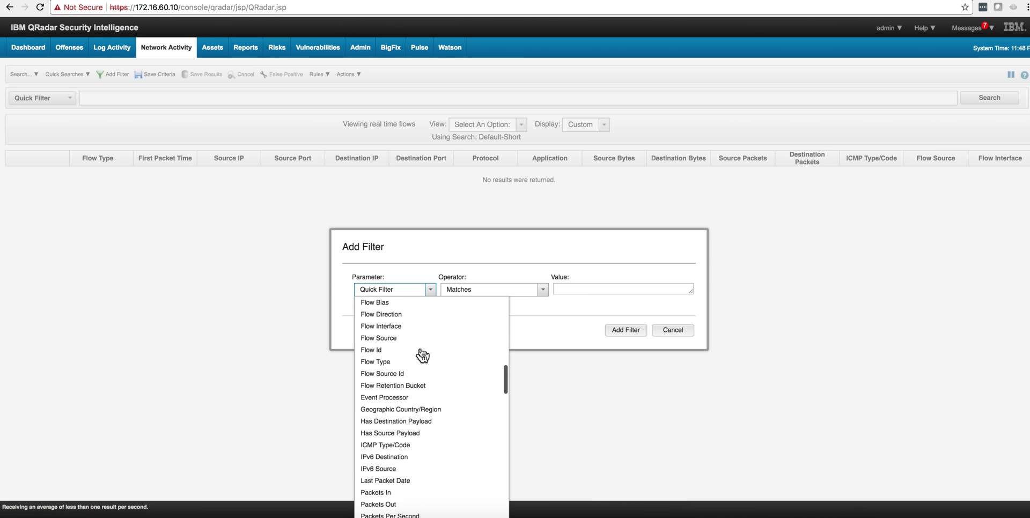
{"action": "scroll", "coordinate": [422, 354], "scroll_direction": "down", "scroll_amount": 8}
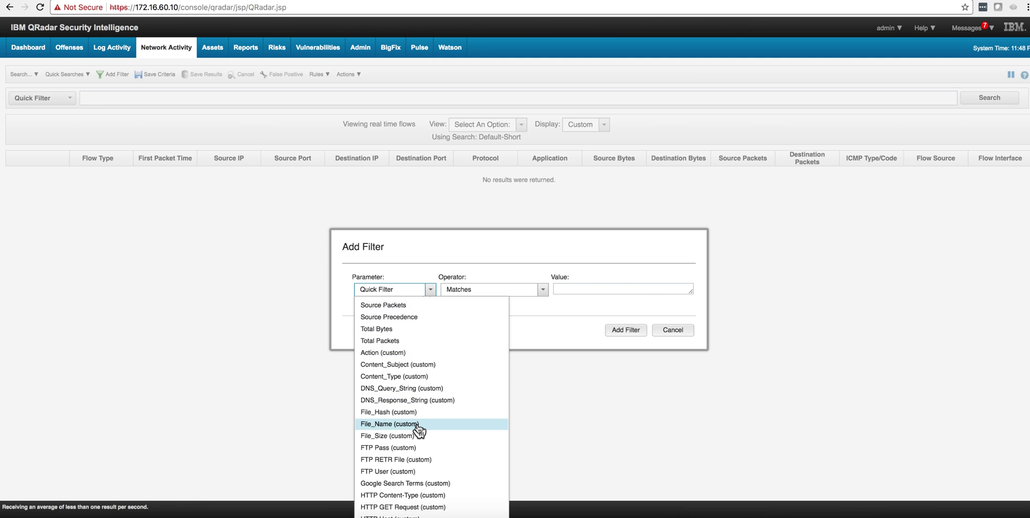
{"action": "left_click", "coordinate": [418, 425]}
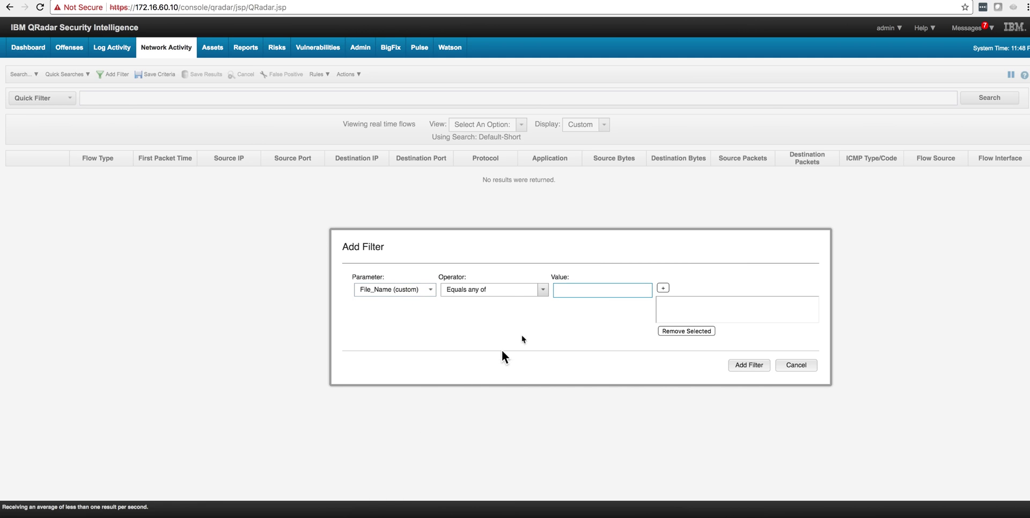
{"action": "left_click", "coordinate": [543, 291]}
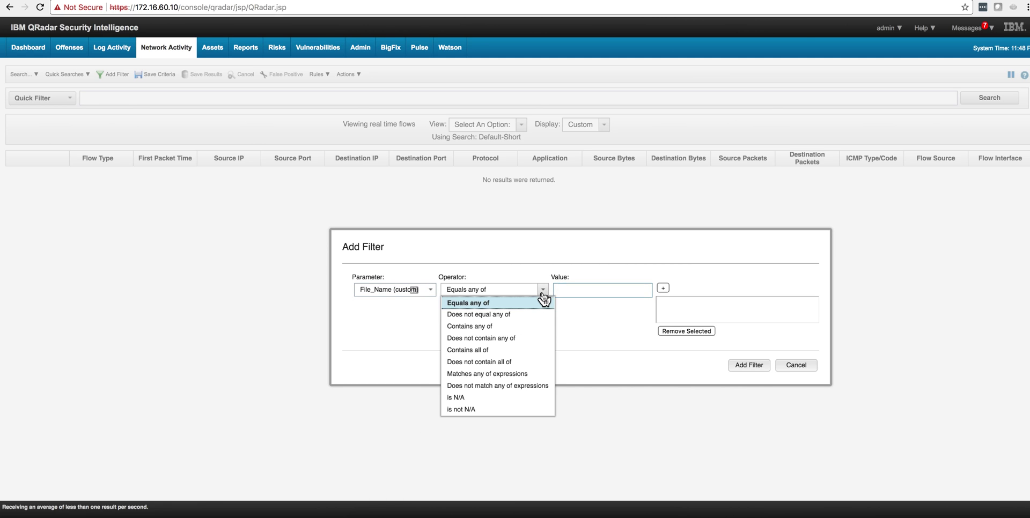
{"action": "left_click", "coordinate": [521, 328]}
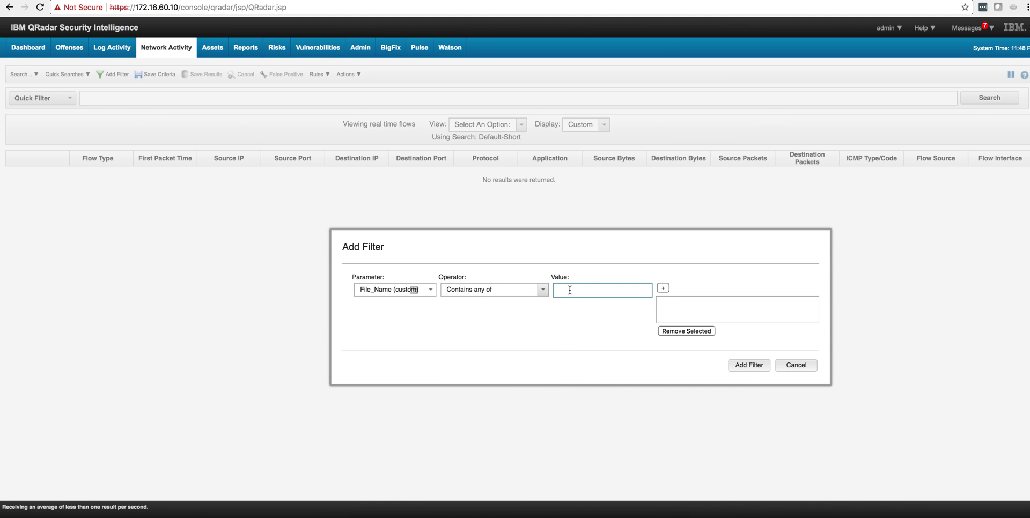
{"action": "type", "text": "hedwig.cgi"}
{"action": "left_click", "coordinate": [663, 290]}
{"action": "left_click", "coordinate": [746, 366]}
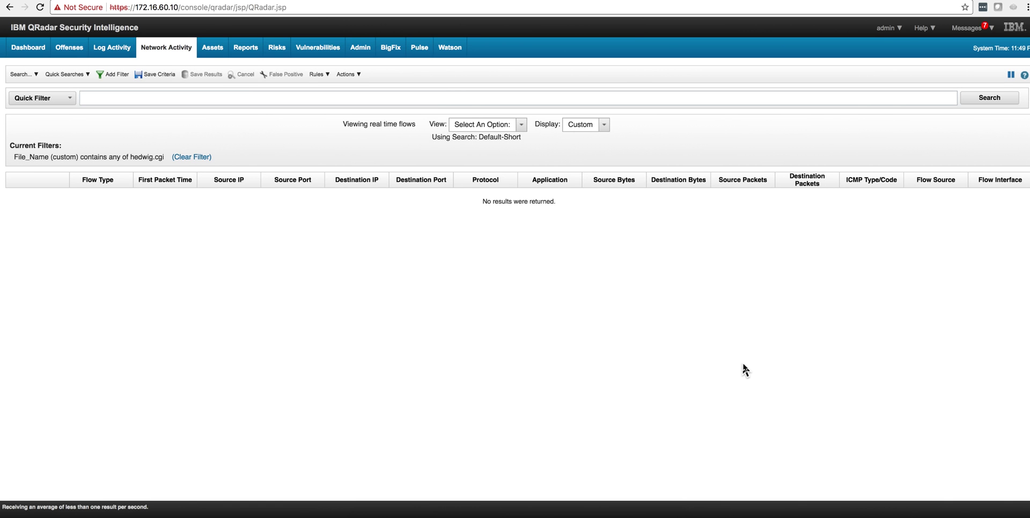
Set the view to Last 30 Minutes and start a new search to reload default flows.
{"action": "left_click", "coordinate": [521, 127]}
{"action": "left_click", "coordinate": [479, 198]}
{"action": "left_click", "coordinate": [19, 75]}
{"action": "left_click", "coordinate": [53, 91]}
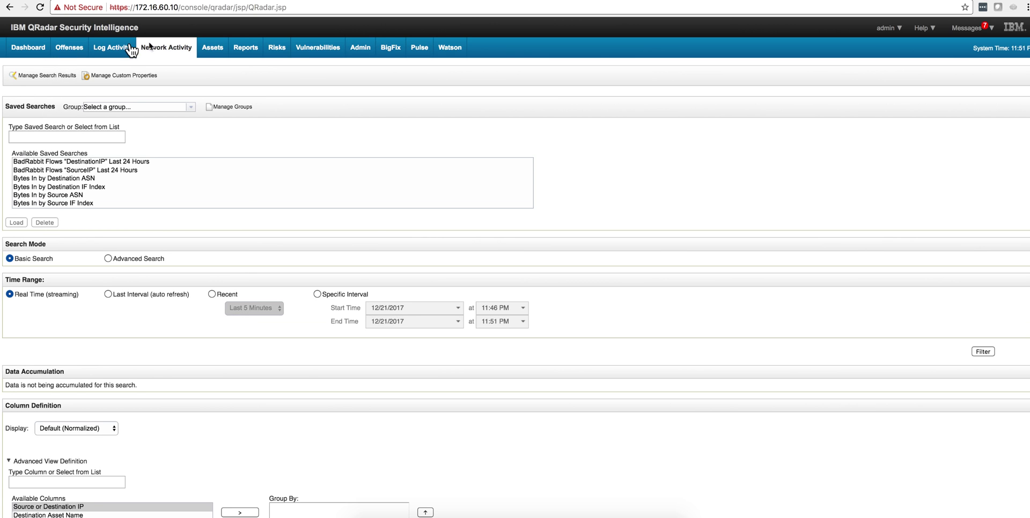
{"action": "left_click", "coordinate": [165, 51]}
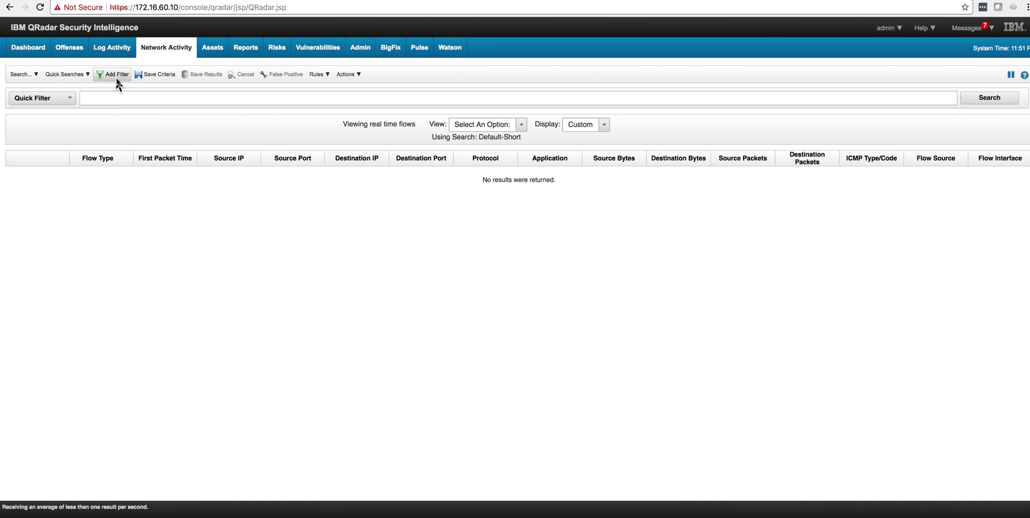
Start a new flow filter with File Name (QNI) as the parameter.
{"action": "left_click", "coordinate": [114, 75]}
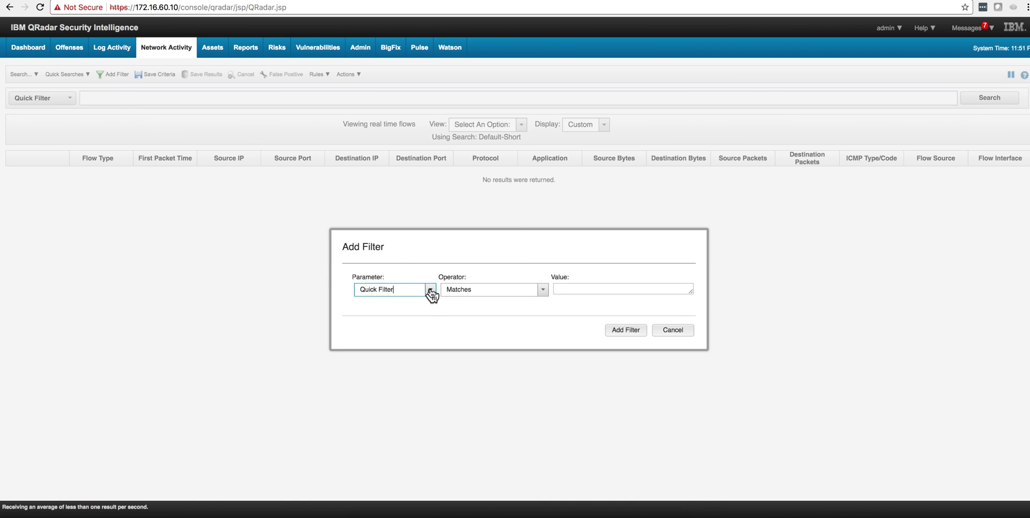
{"action": "left_click", "coordinate": [431, 292]}
{"action": "scroll", "coordinate": [417, 363], "scroll_direction": "down", "scroll_amount": 2}
{"action": "scroll", "coordinate": [416, 362], "scroll_direction": "down", "scroll_amount": 6}
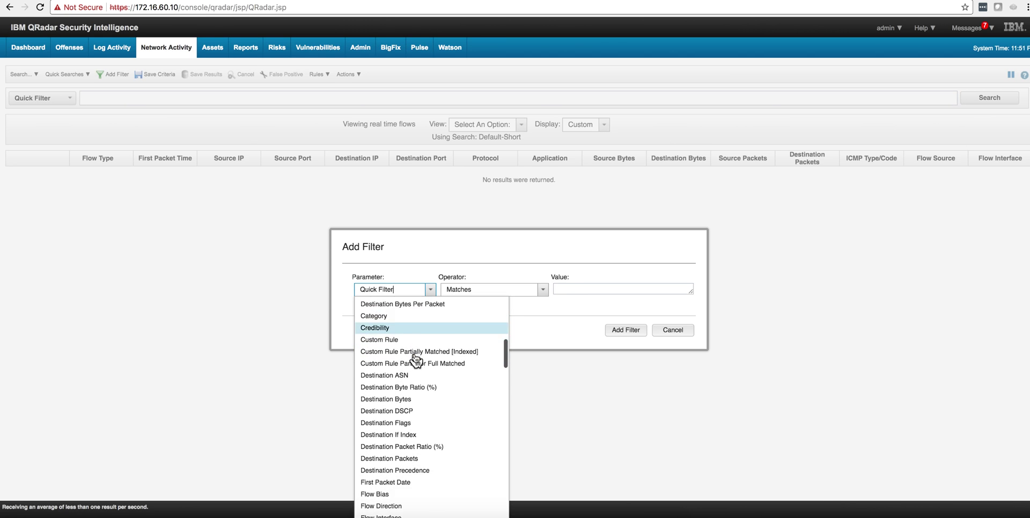
{"action": "scroll", "coordinate": [417, 360], "scroll_direction": "down", "scroll_amount": 8}
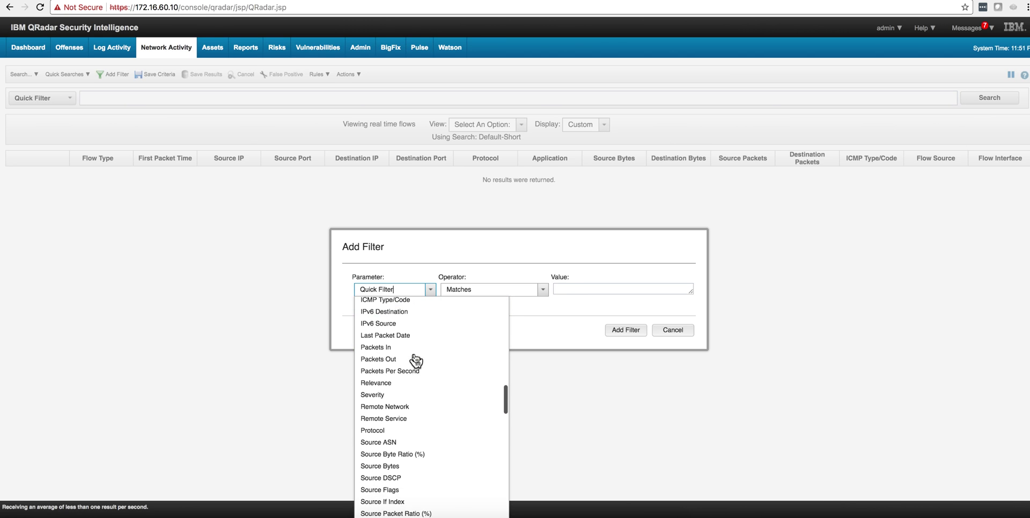
{"action": "scroll", "coordinate": [416, 361], "scroll_direction": "down", "scroll_amount": 10}
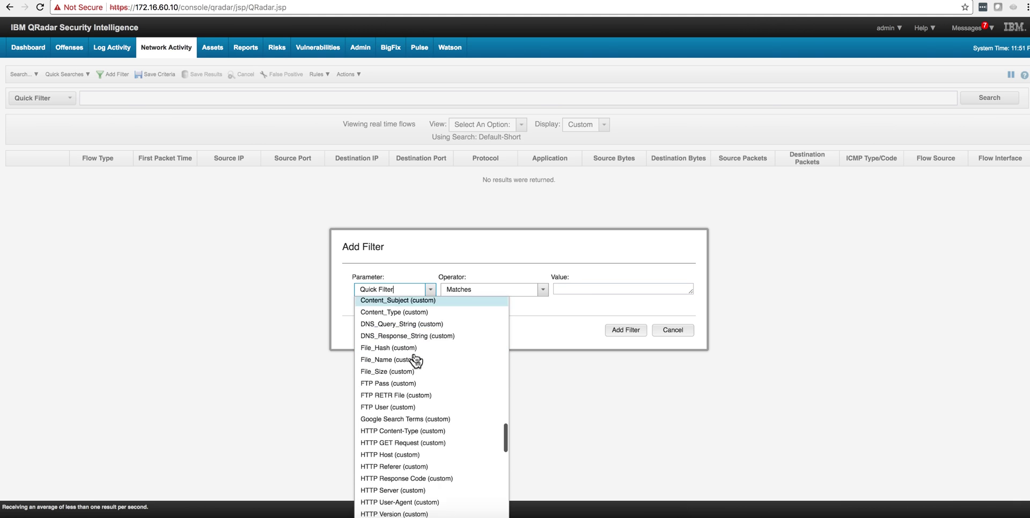
{"action": "scroll", "coordinate": [417, 361], "scroll_direction": "down", "scroll_amount": 8}
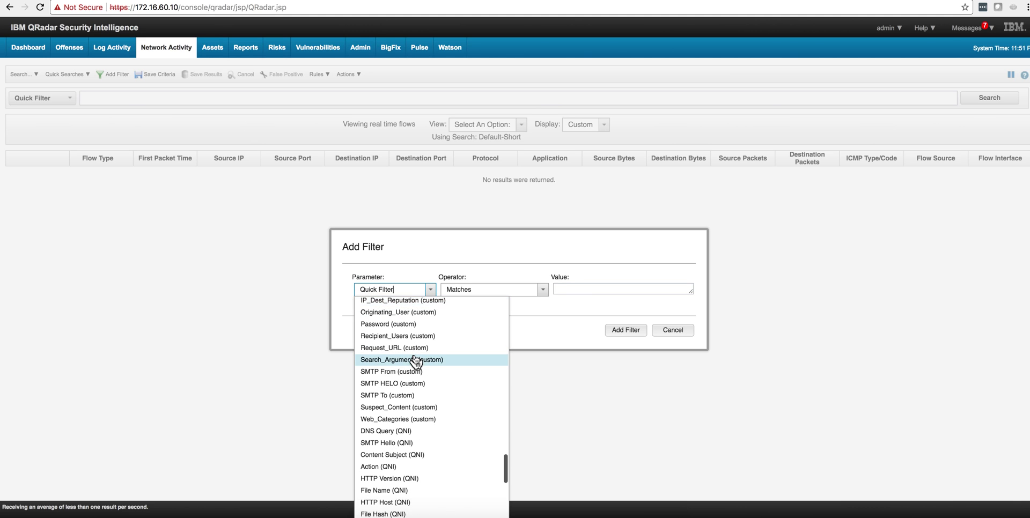
{"action": "scroll", "coordinate": [417, 361], "scroll_direction": "down", "scroll_amount": 4}
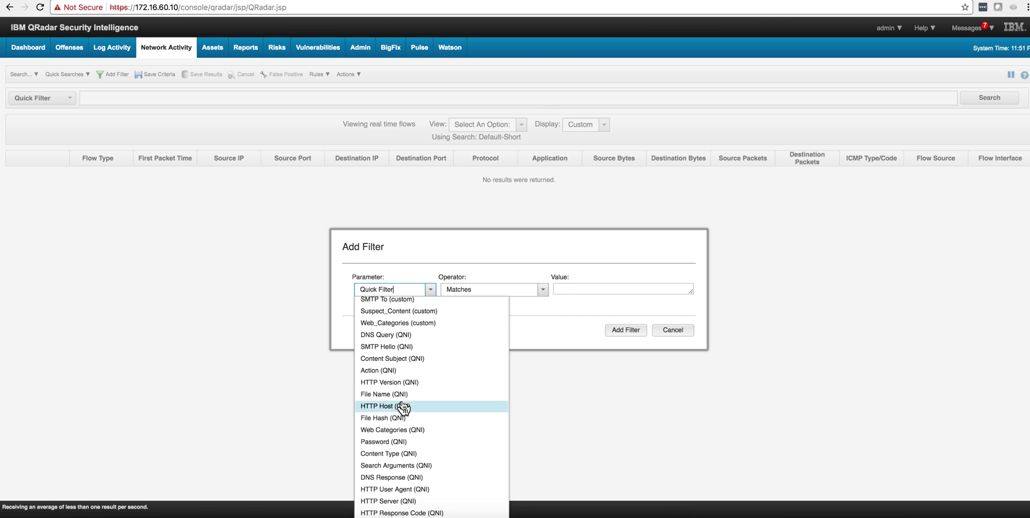
{"action": "left_click", "coordinate": [398, 396]}
Set the operator to Contains any of and add hedwig.cgi as the value.
{"action": "left_click", "coordinate": [543, 291]}
{"action": "left_click", "coordinate": [529, 329]}
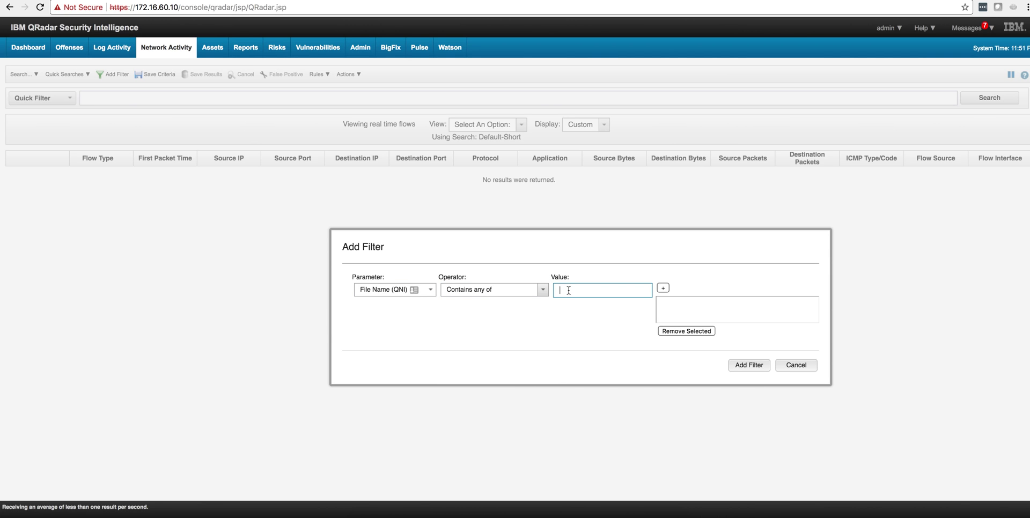
{"action": "type", "text": "hedwig.cgi"}
{"action": "left_click", "coordinate": [664, 288]}
Apply the File Name (QNI) filter and review the 337 matching flows from the last 30 minutes.
{"action": "left_click", "coordinate": [751, 367]}
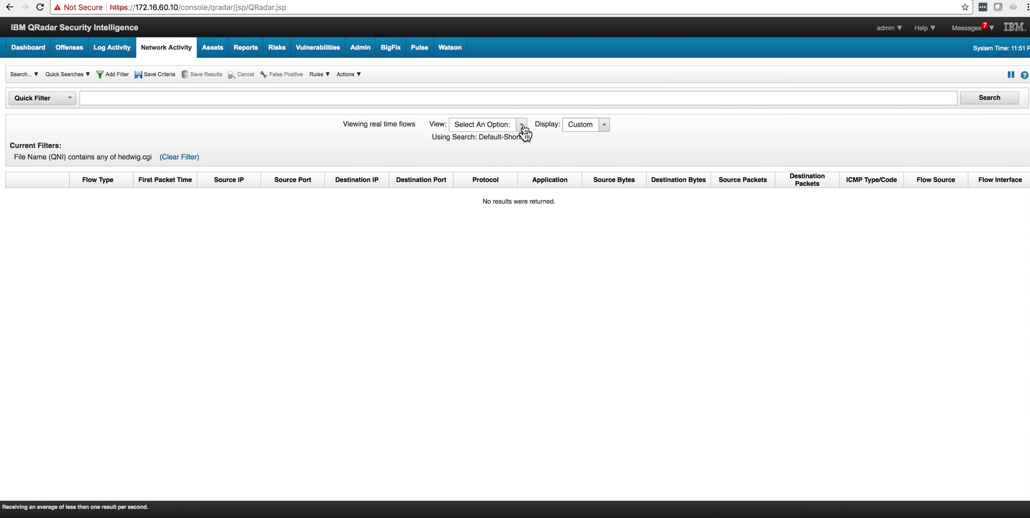
{"action": "left_click", "coordinate": [521, 125]}
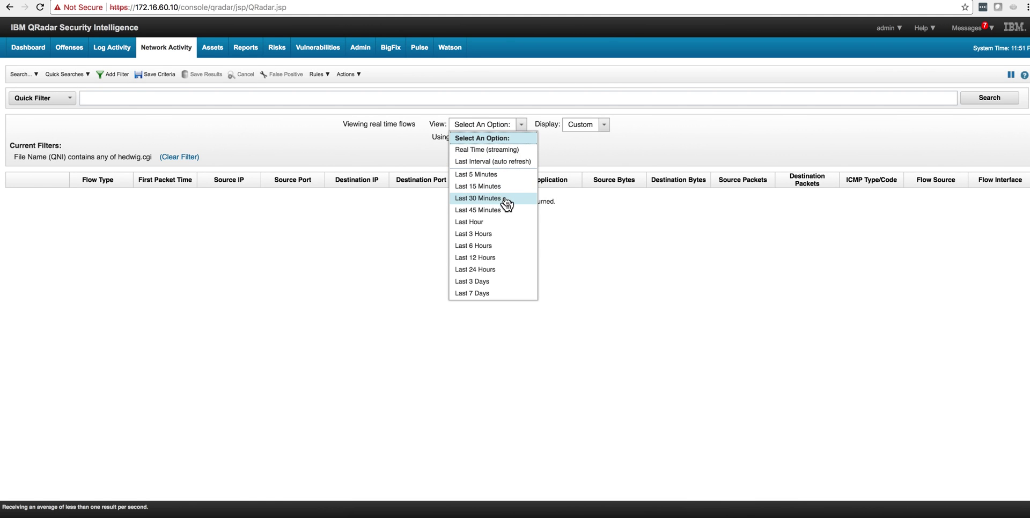
{"action": "left_click", "coordinate": [478, 198]}
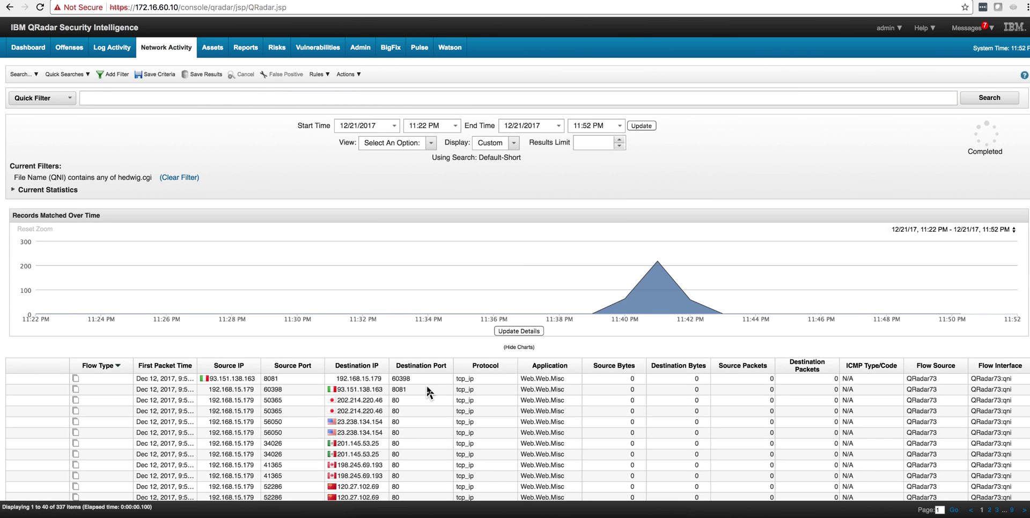
{"action": "scroll", "coordinate": [428, 392], "scroll_direction": "down", "scroll_amount": 5}
{"action": "scroll", "coordinate": [426, 385], "scroll_direction": "down", "scroll_amount": 3}
{"action": "scroll", "coordinate": [426, 385], "scroll_direction": "down", "scroll_amount": 2}
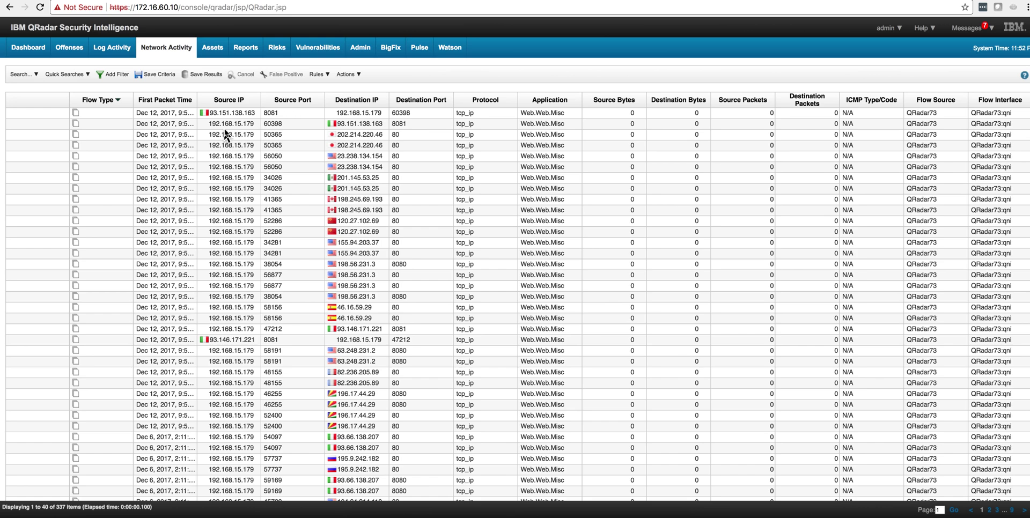
Open the first hedwig.cgi flow's Flow Information and review its QNI fields.
{"action": "double_click", "coordinate": [227, 111]}
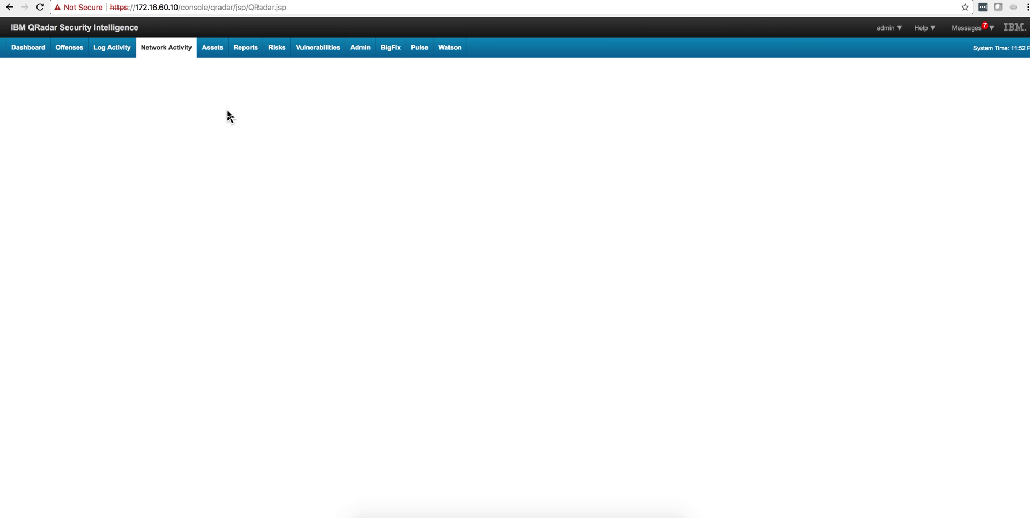
{"action": "scroll", "coordinate": [286, 214], "scroll_direction": "down", "scroll_amount": 5}
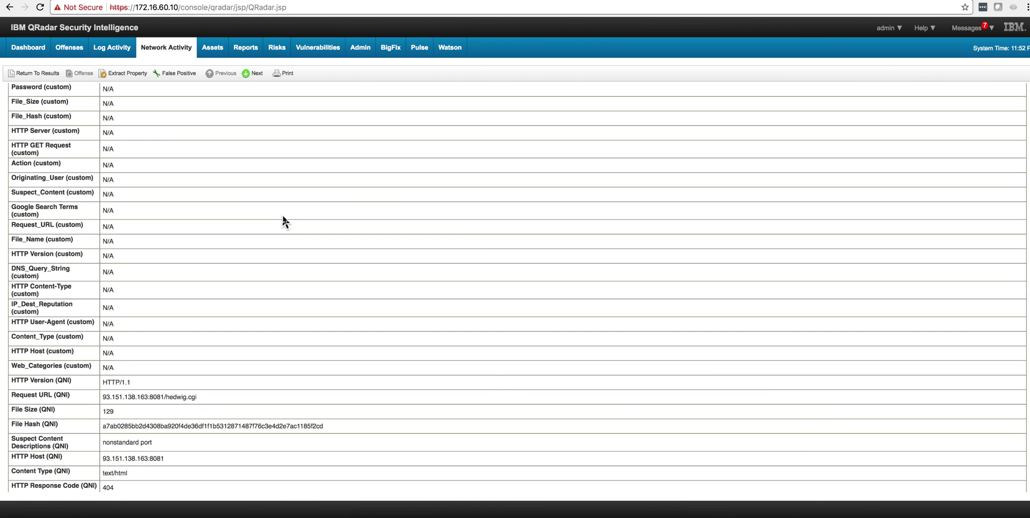
{"action": "scroll", "coordinate": [284, 221], "scroll_direction": "down", "scroll_amount": 1}
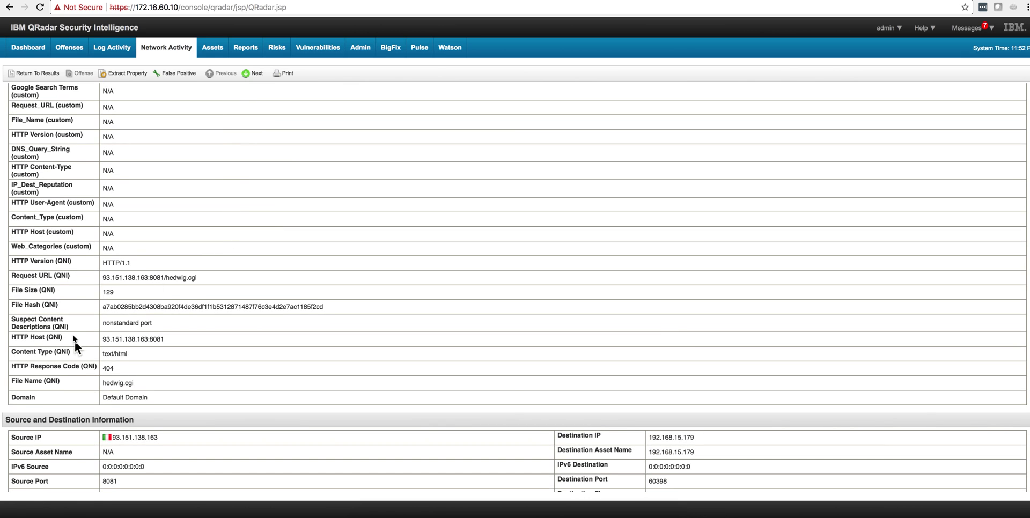